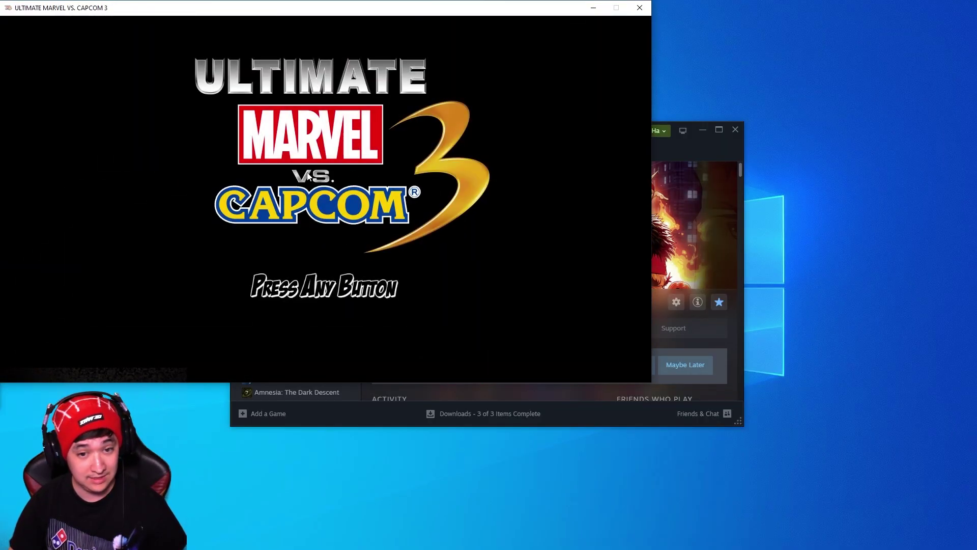
Get past the title screen and start Training from Offline Mode
key("Return")
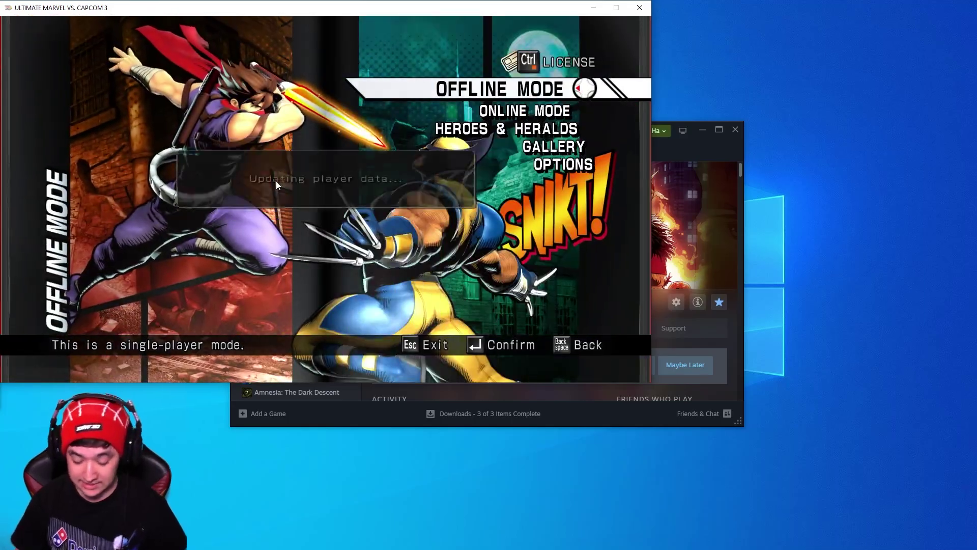
key("Return")
key("Down")
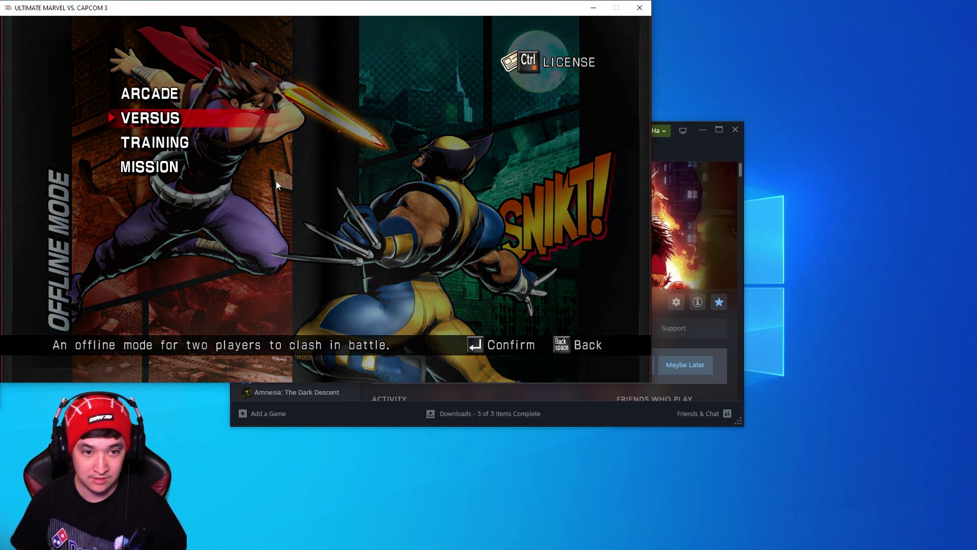
key("Down")
key("Return")
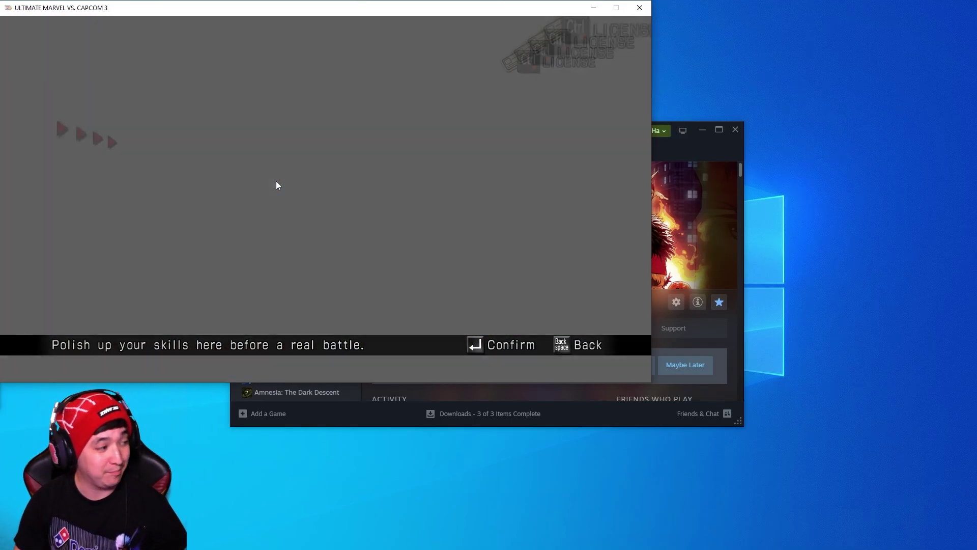
Browse the roster past Taskmaster, Viewtiful Joe, Jill and Frank West, then quit the game
key("Down")
key("Down")
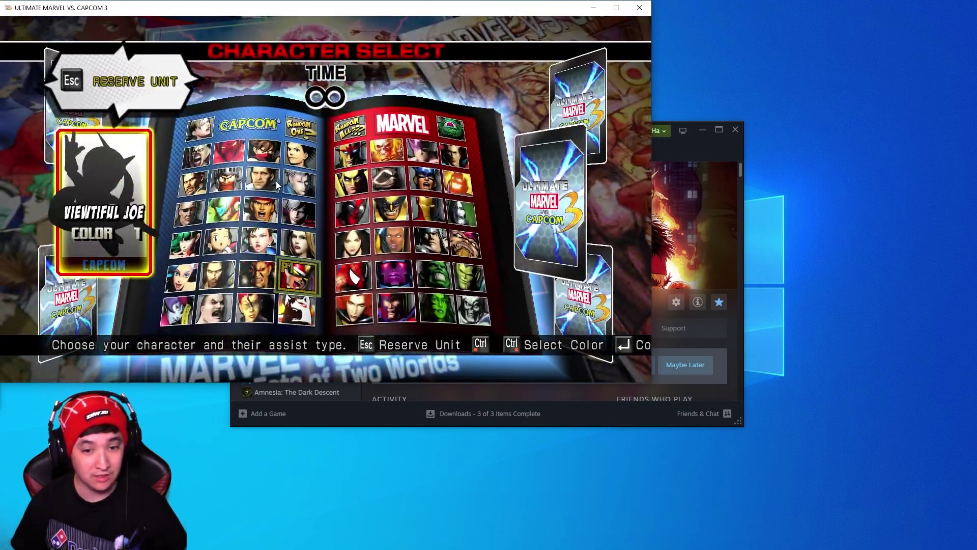
key("Right")
key("Right")
key("Right")
key("Right")
key("Right")
key("Right")
key("Down")
key("Left")
key("Left")
key("Left")
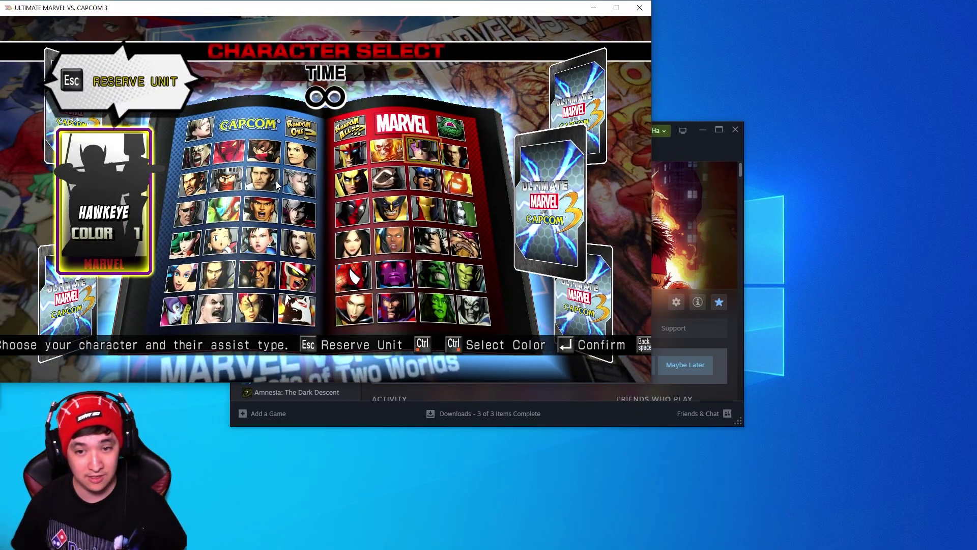
key("Down")
key("Up")
key("Right")
key("Up")
key("Up")
key("Up")
key("Up")
key("Up")
key("Left")
key("Left")
key("Left")
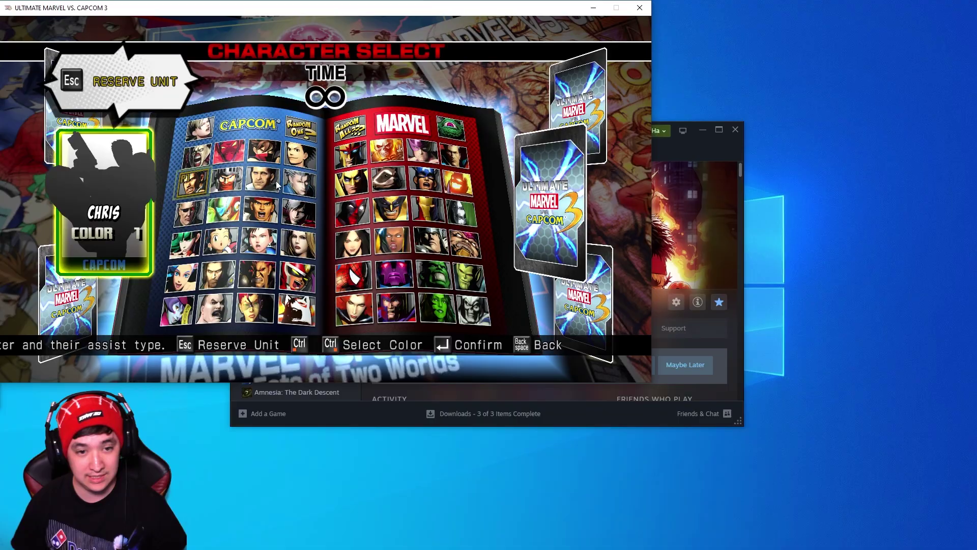
key("Down")
key("Down")
key("Right")
key("Right")
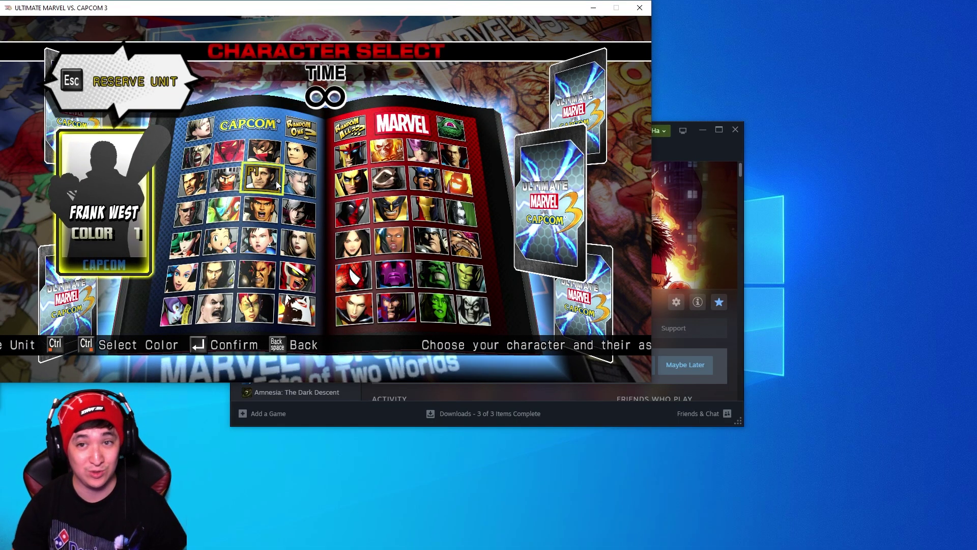
key("alt+F4")
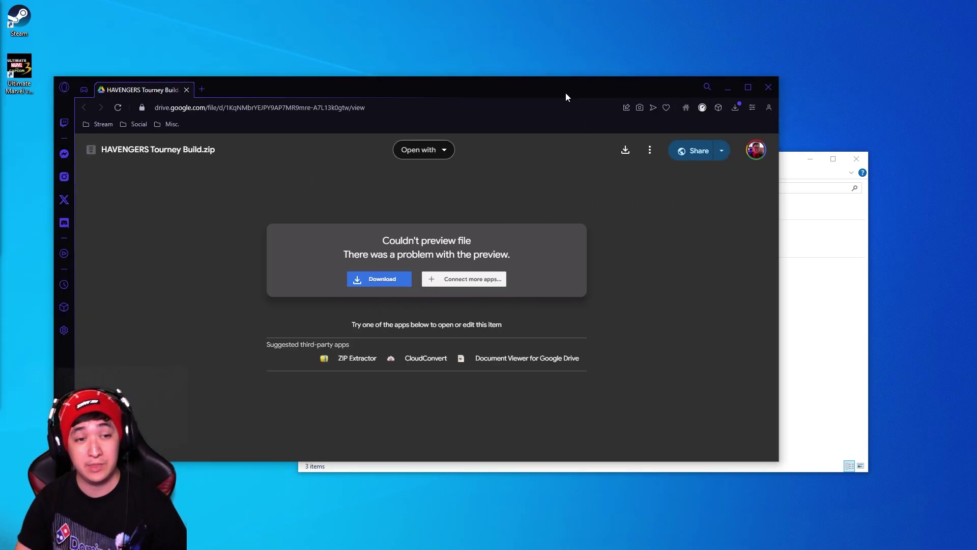
View the Google Drive page for HAVENGERS Tourney Build.zip, then close the browser
double_click(565, 93)
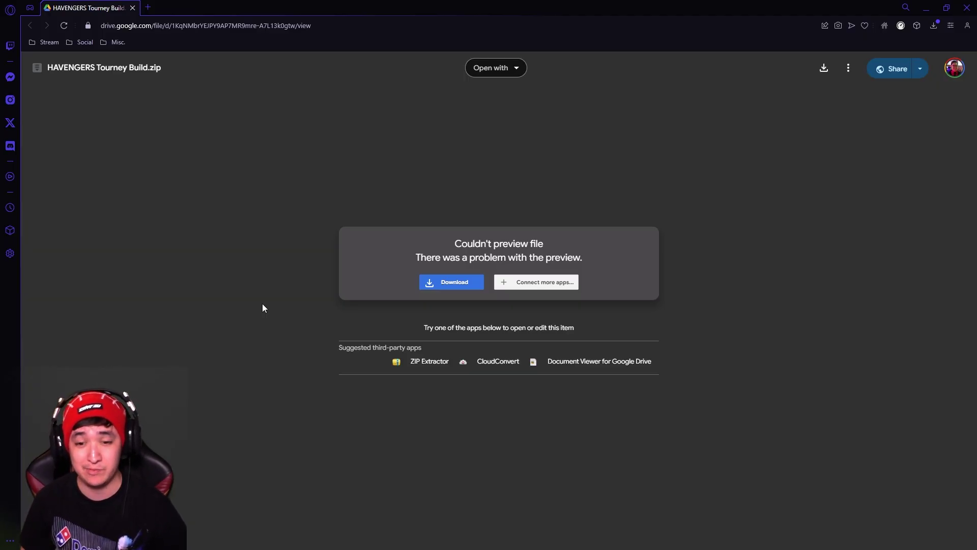
left_click(926, 7)
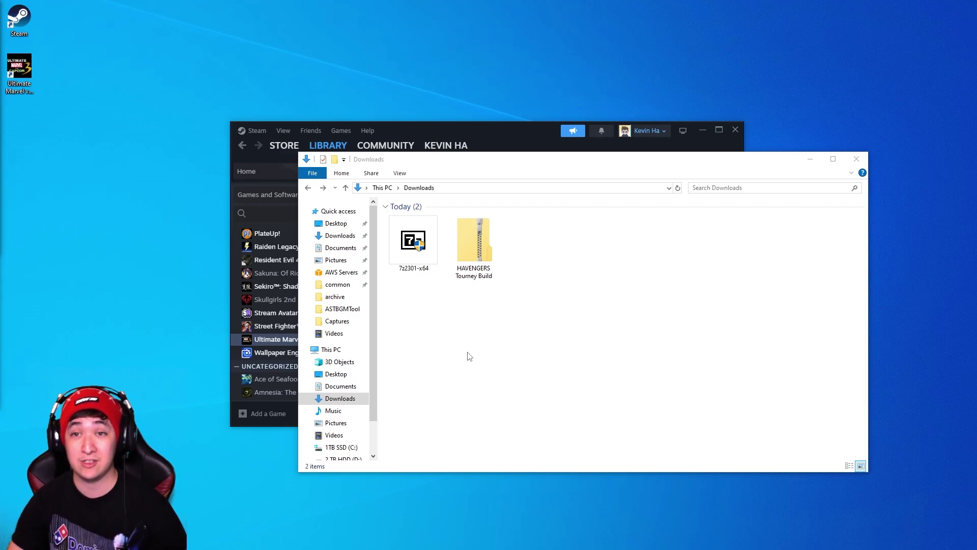
Extract HAVENGERS Tourney Build.zip here with 7-Zip and open the resulting Clone Engine UMvC3 folder
left_click(482, 262)
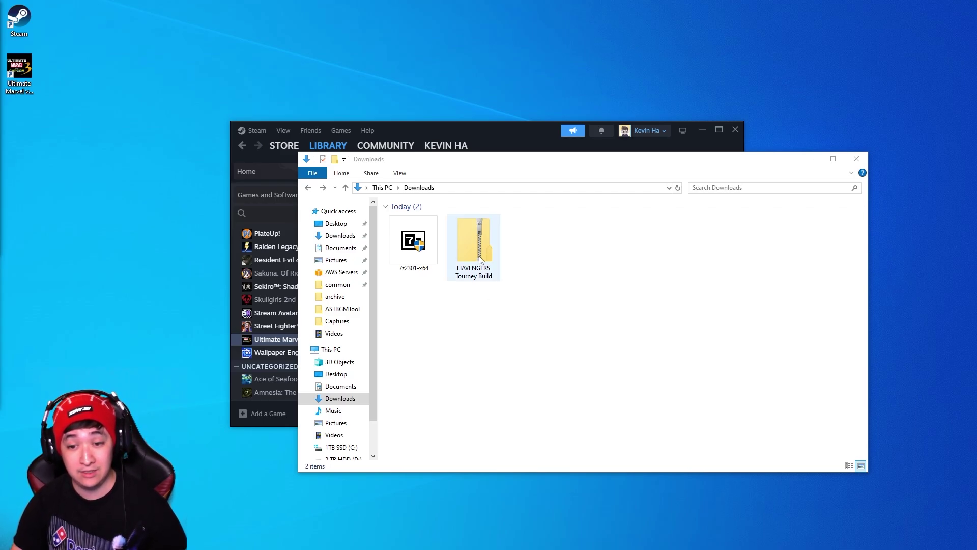
right_click(480, 259)
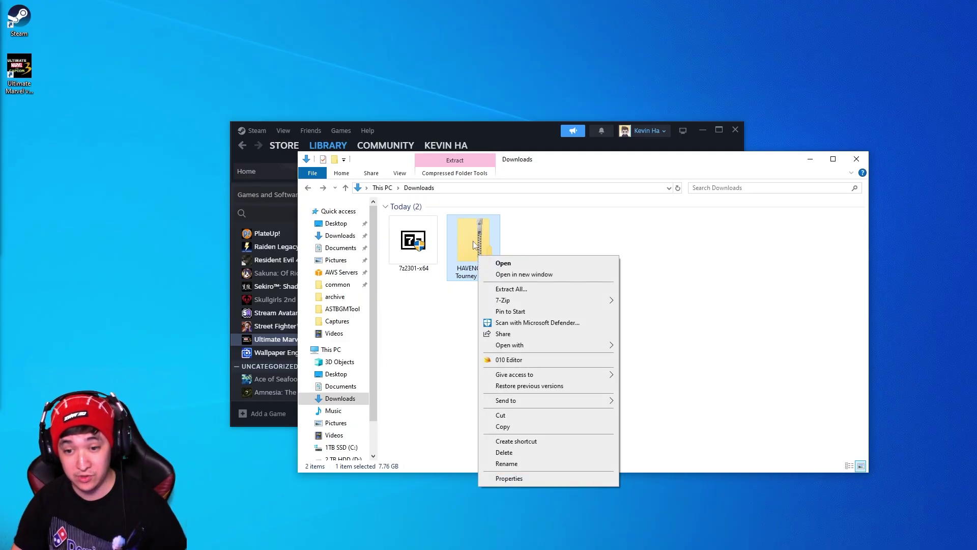
mouse_move(515, 303)
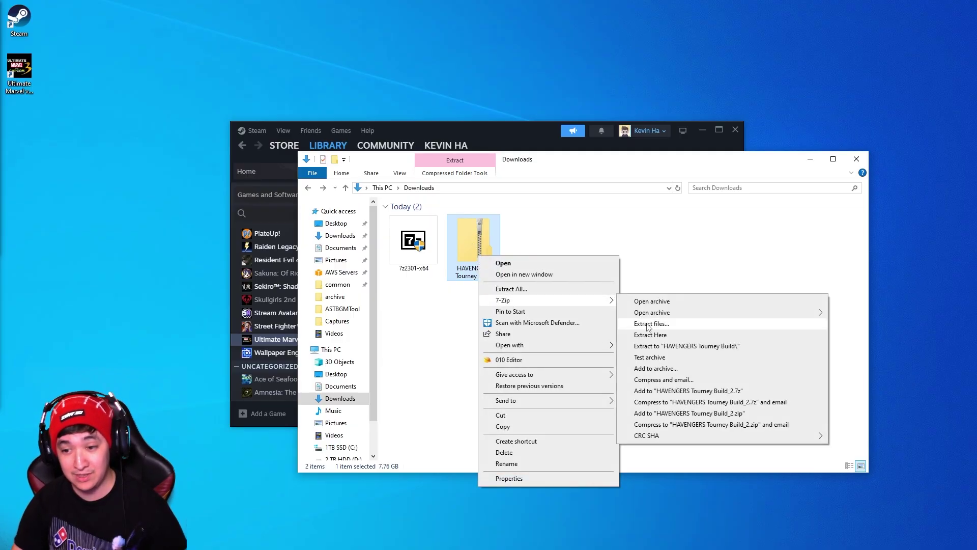
left_click(658, 336)
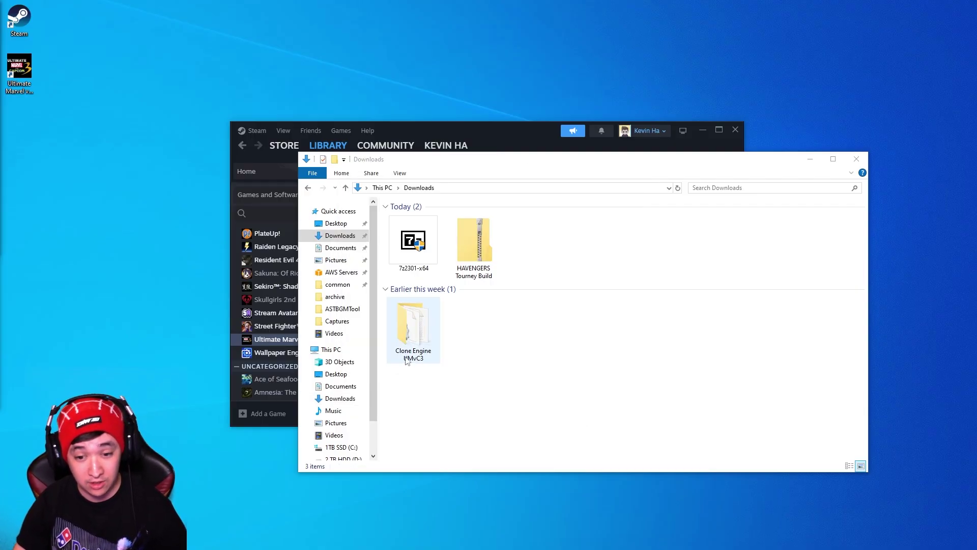
double_click(424, 338)
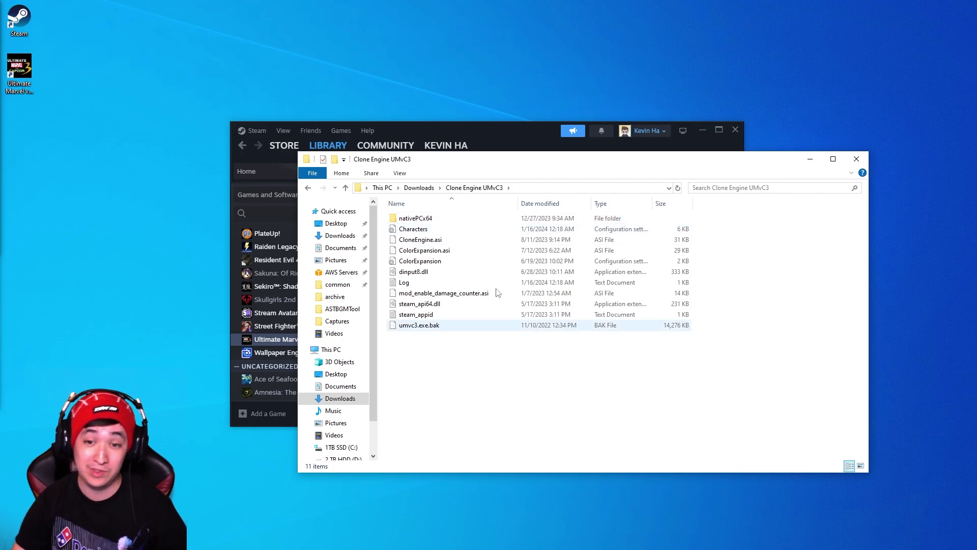
left_click(526, 129)
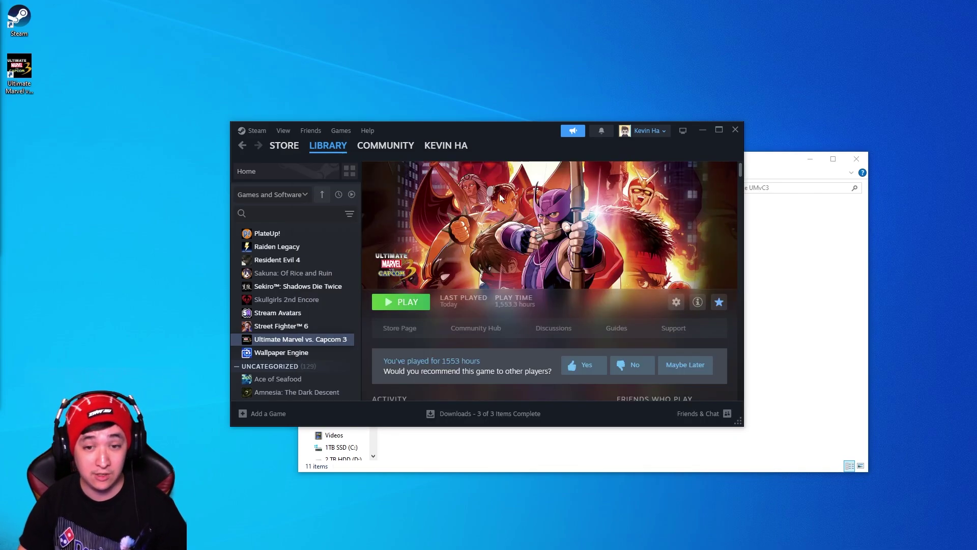
Browse Ultimate Marvel vs. Capcom 3's installed files from its Steam Properties
right_click(307, 340)
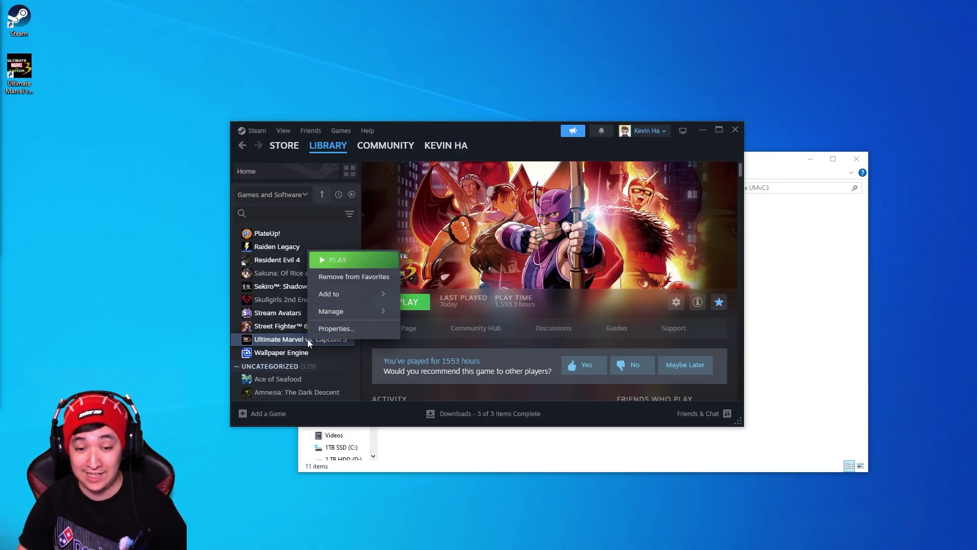
left_click(336, 329)
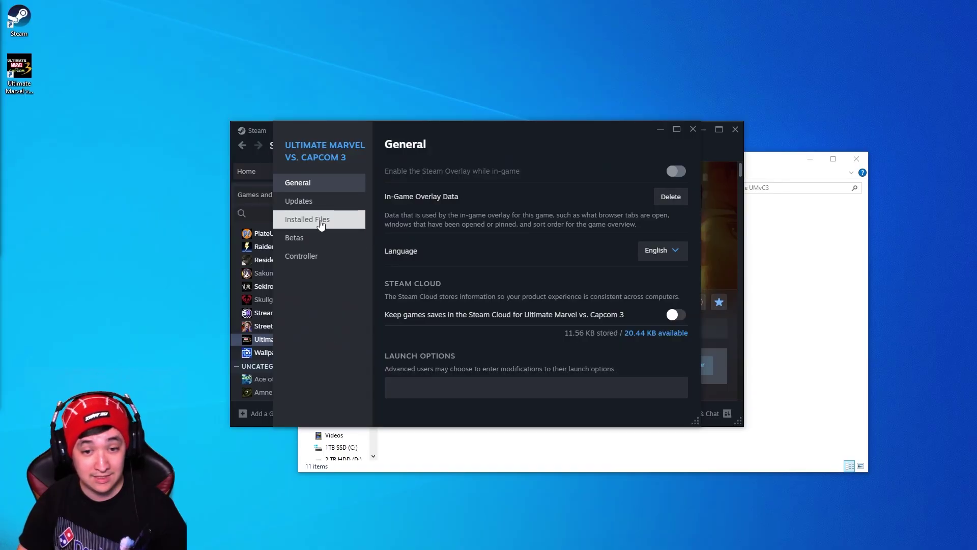
left_click(320, 222)
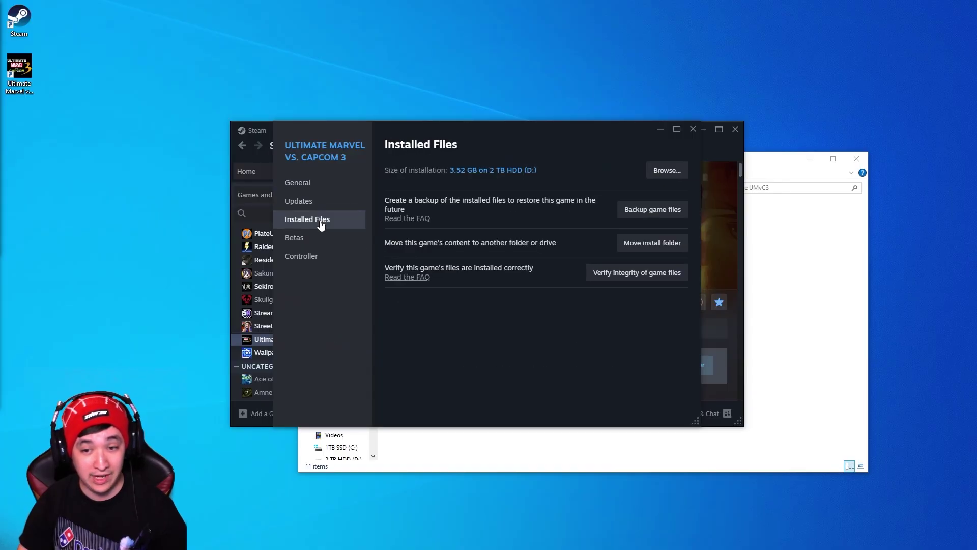
left_click(665, 171)
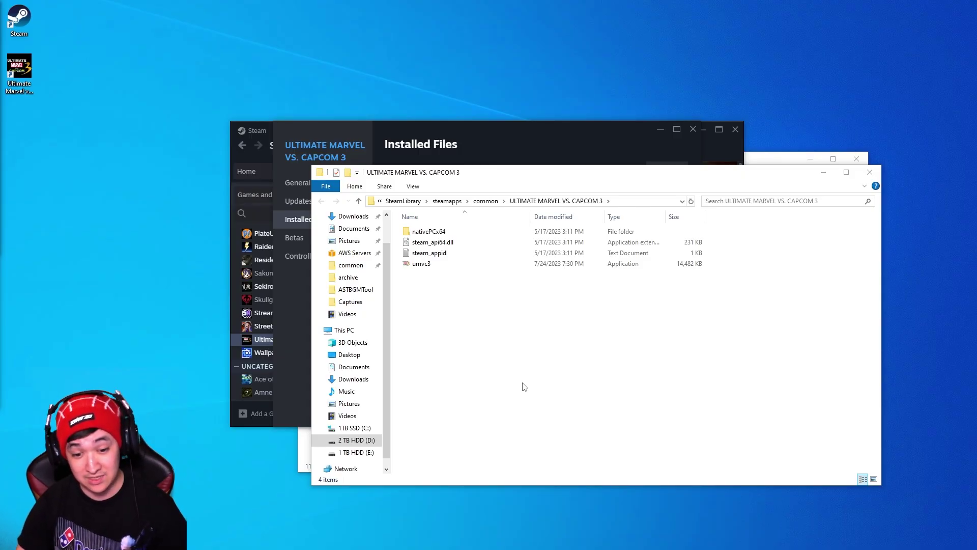
Drag all 11 Clone Engine UMvC3 files into the game folder, replacing the existing files
left_click(307, 468)
left_click_drag(504, 175, 350, 94)
left_click_drag(386, 312, 253, 148)
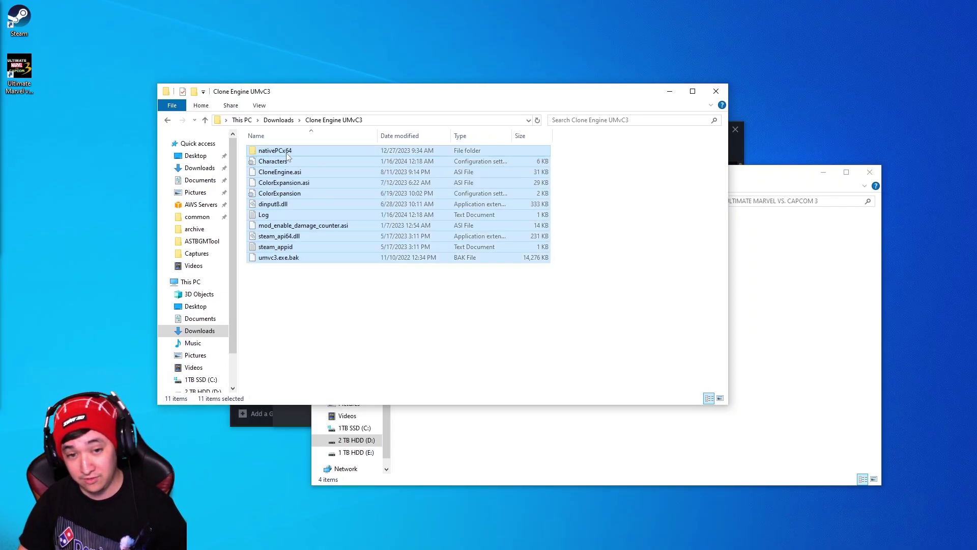
left_click_drag(292, 259, 629, 452)
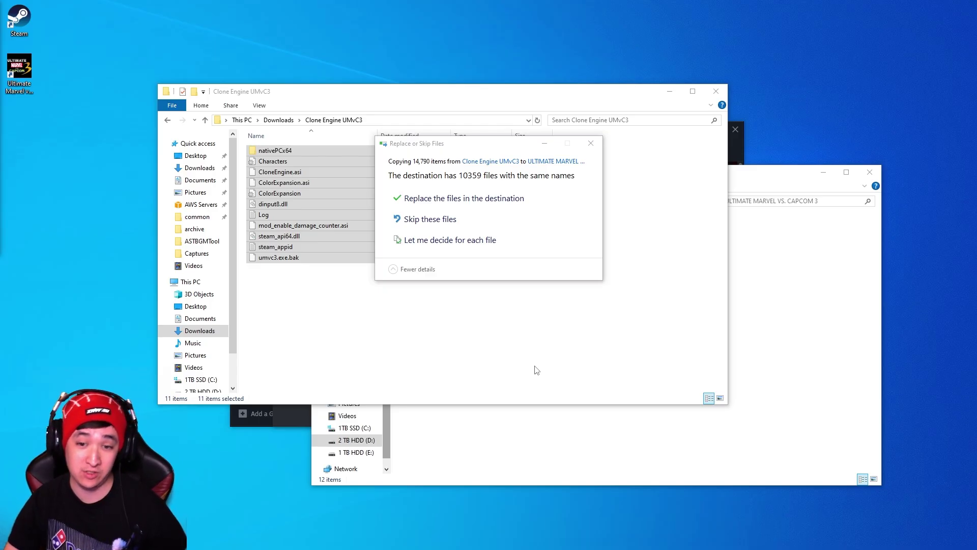
left_click(492, 203)
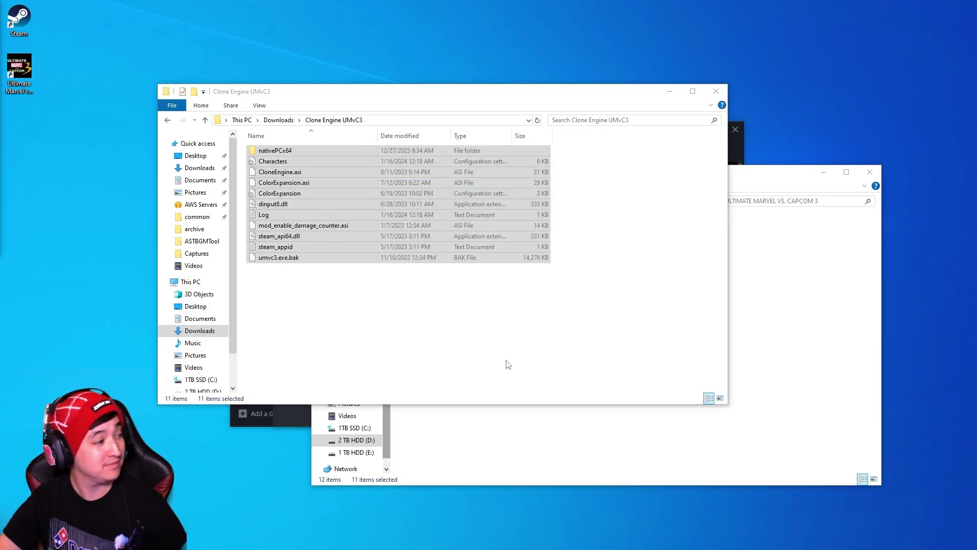
left_click(741, 399)
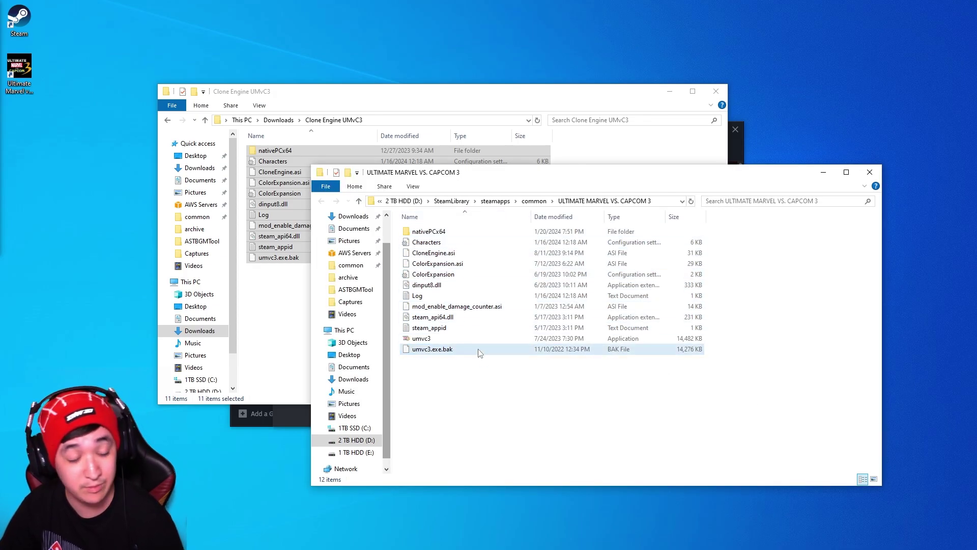
Launch the modded game and start Training from Offline Mode
double_click(29, 91)
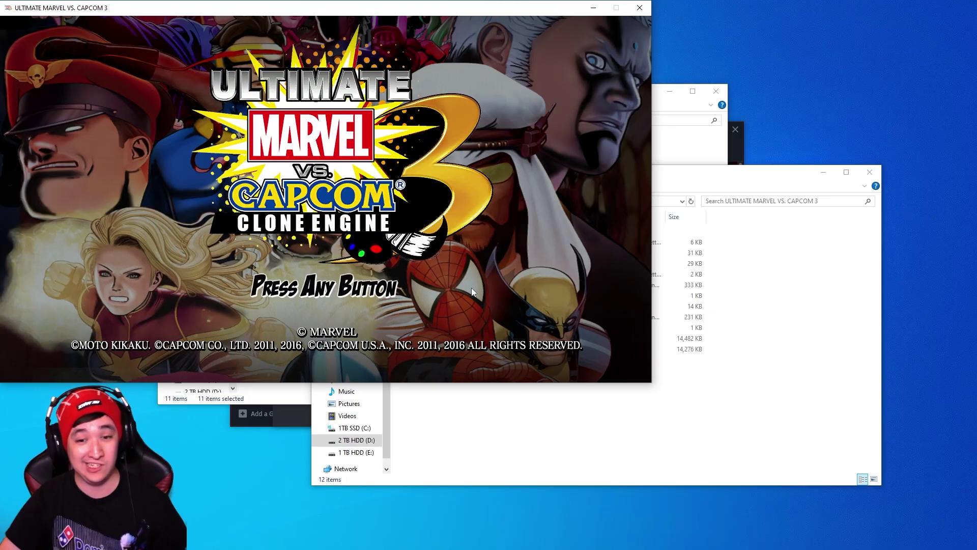
key("Return")
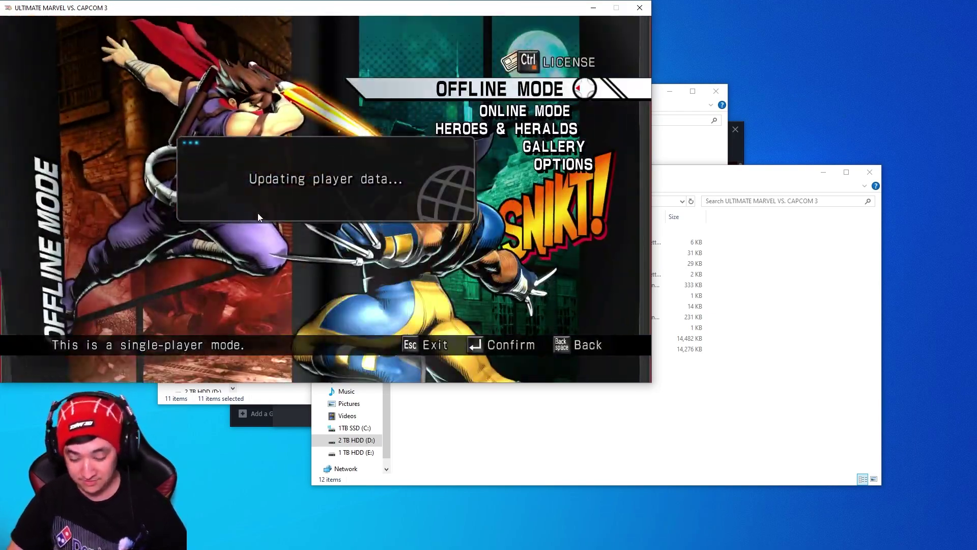
key("Return")
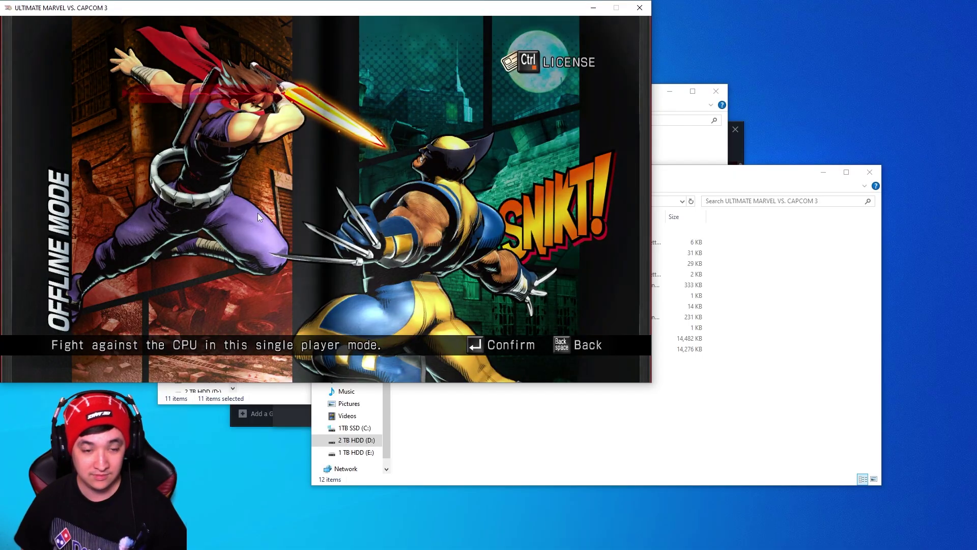
key("Down")
key("Down")
key("Return")
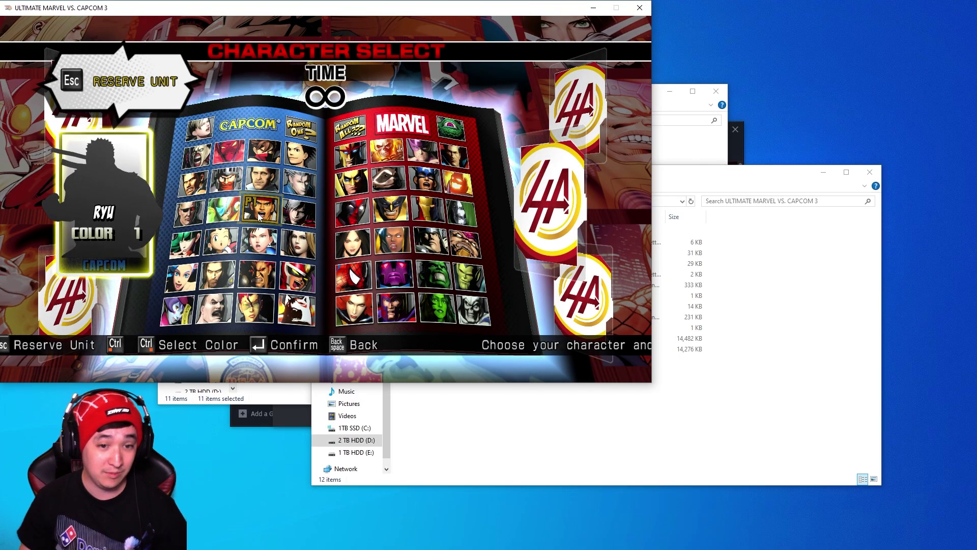
Move player one's pick across Wesker, Hsien-Ko, Random All and Ryu
key("Left")
key("Left")
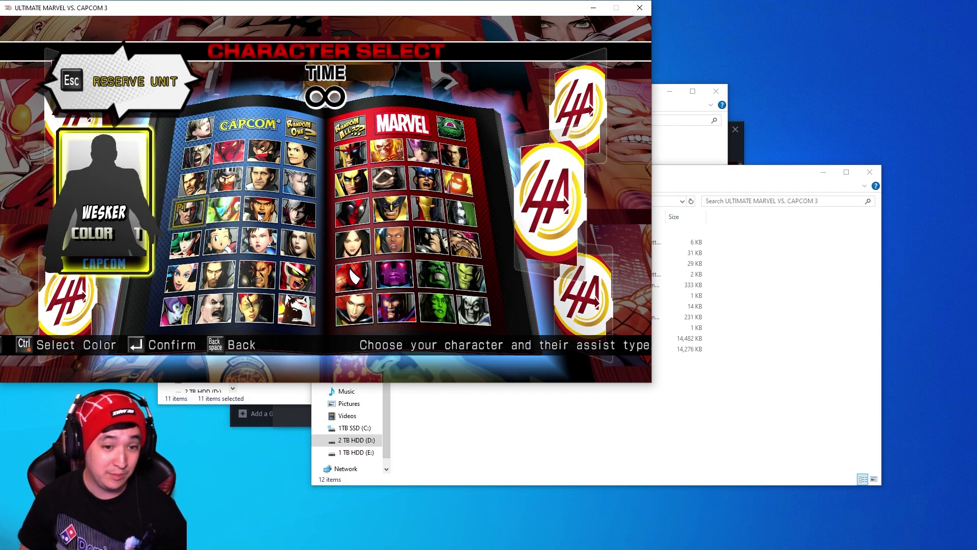
key("Down")
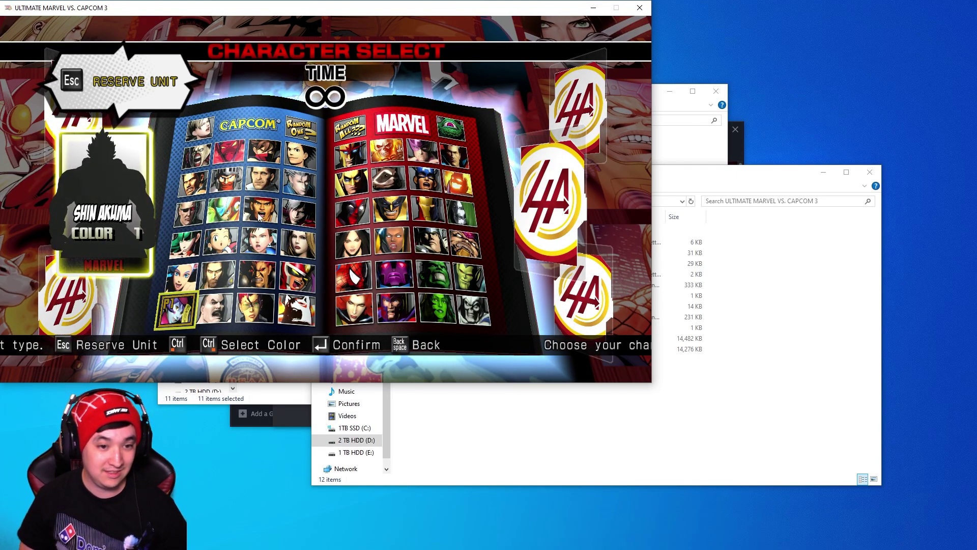
key("Left")
key("Up")
key("Up")
key("Up")
key("Up")
key("Up")
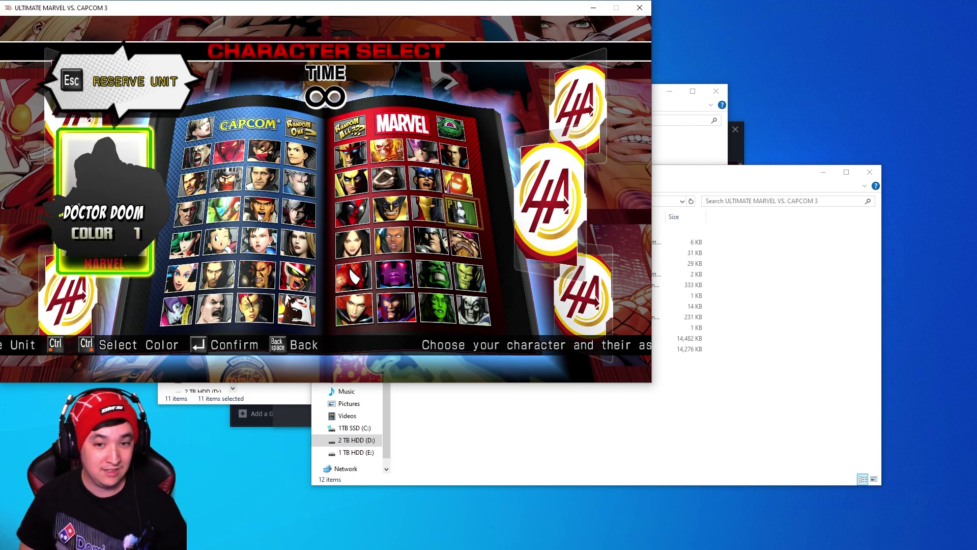
key("Left")
key("Left")
key("Left")
key("Left")
key("Left")
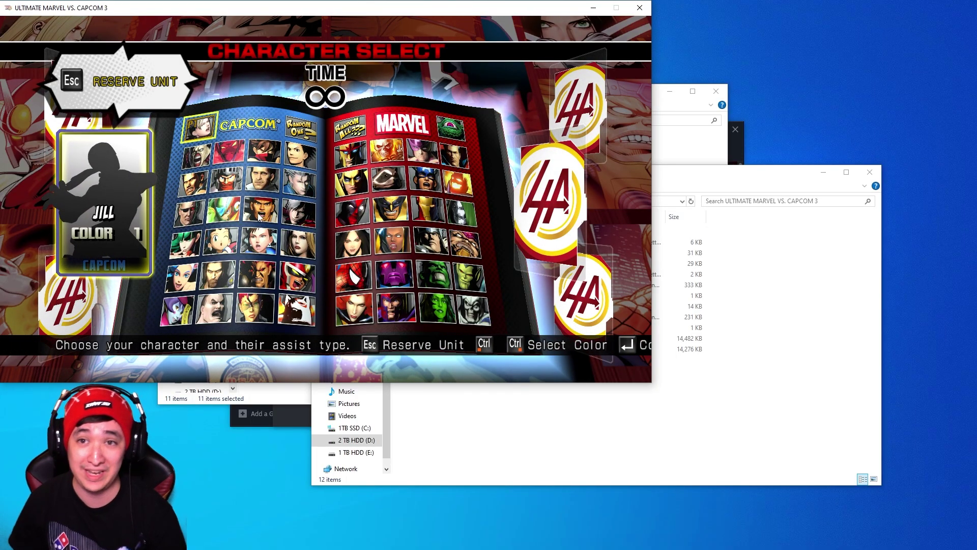
left_click(260, 217)
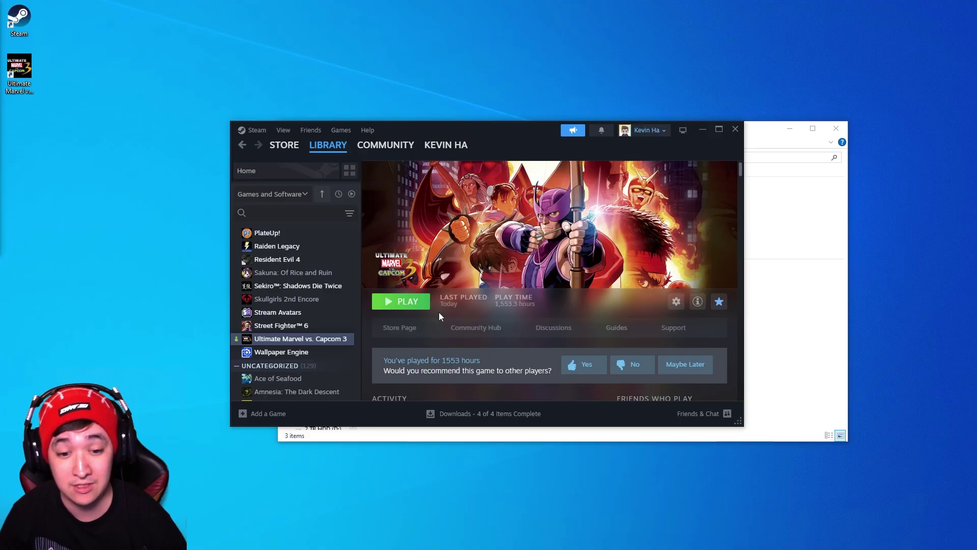
Browse Ultimate Marvel vs. Capcom 3's installed files again from its Steam Properties
right_click(321, 338)
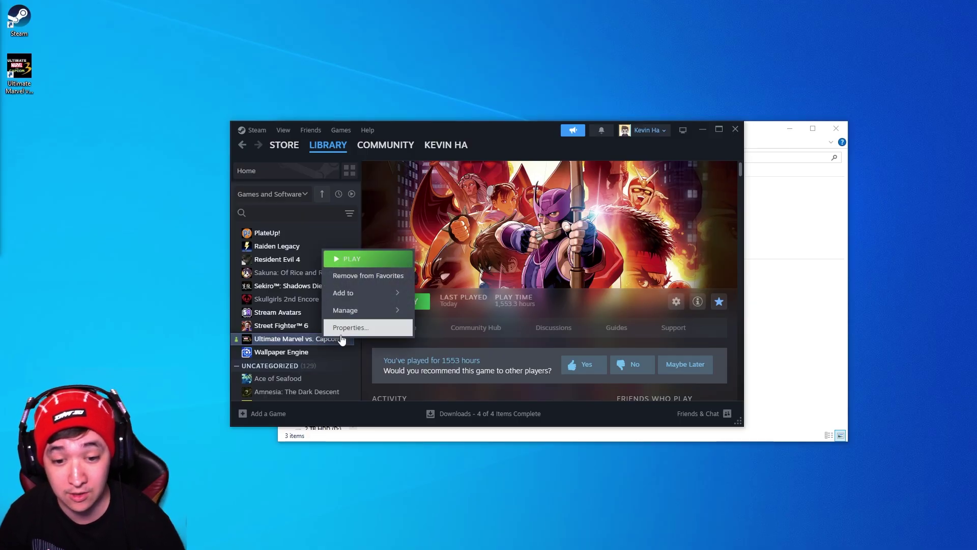
left_click(343, 334)
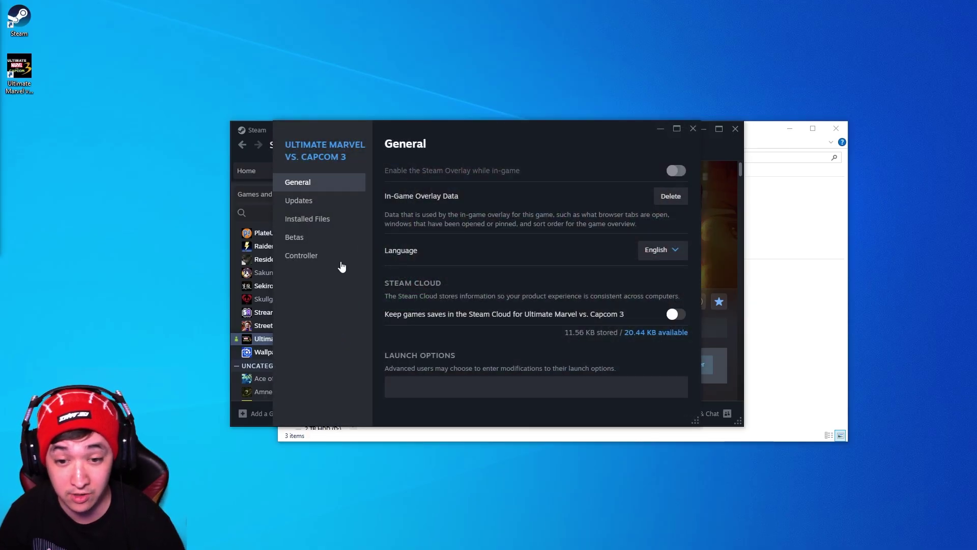
left_click(327, 224)
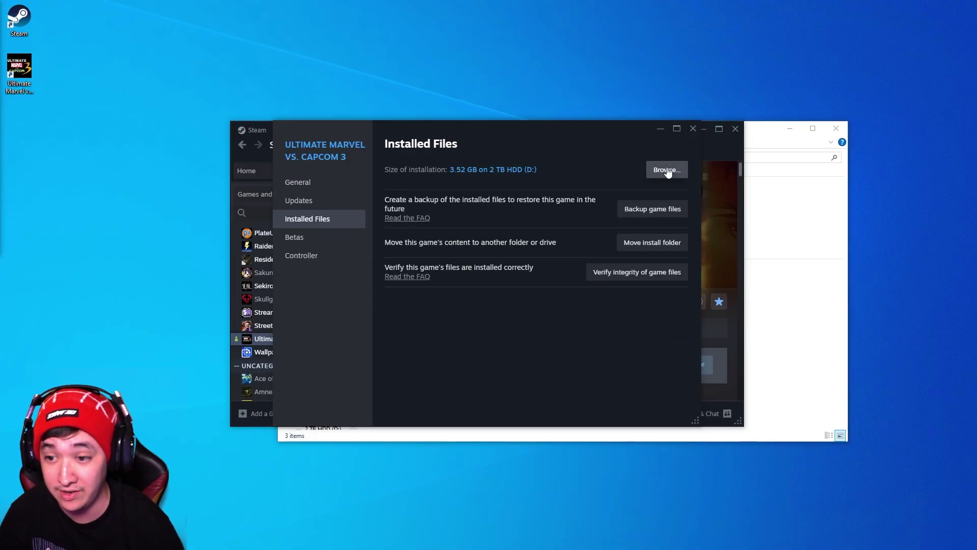
left_click(667, 170)
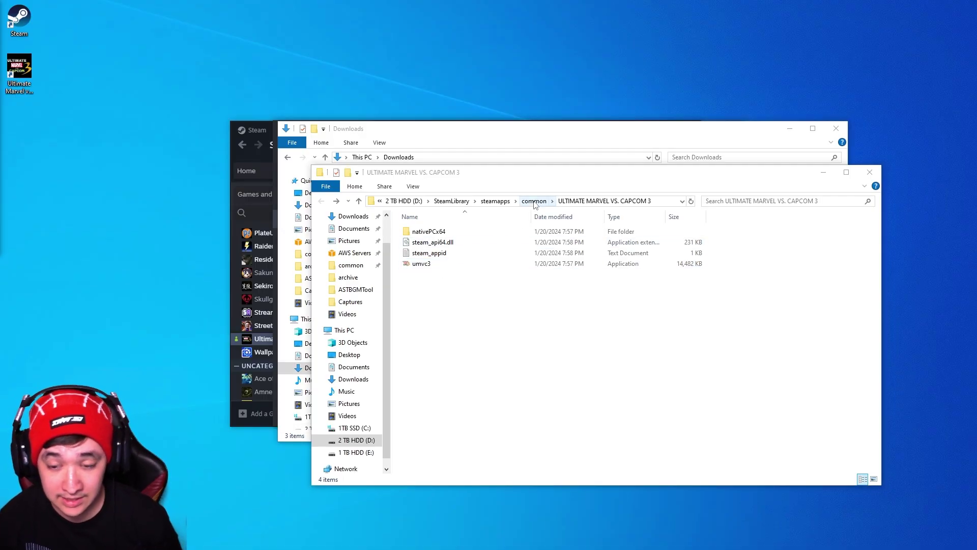
Create a new folder named Clone Engine UMvC3 in steamapps\common
left_click(534, 201)
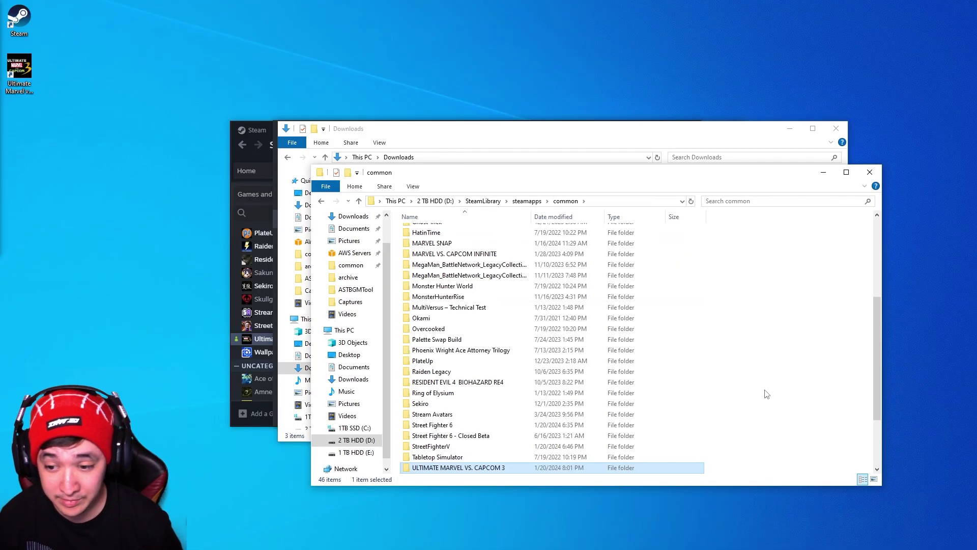
right_click(765, 395)
mouse_move(811, 515)
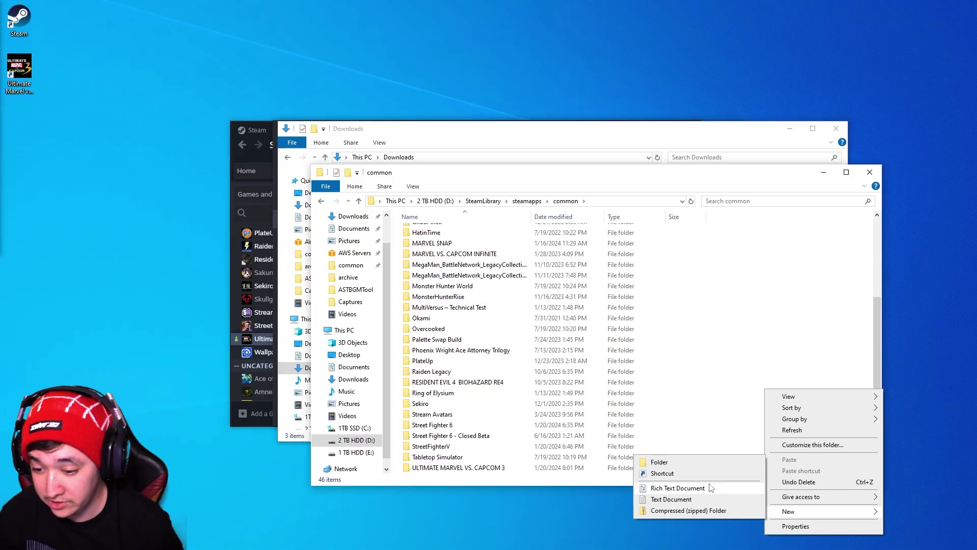
left_click(707, 464)
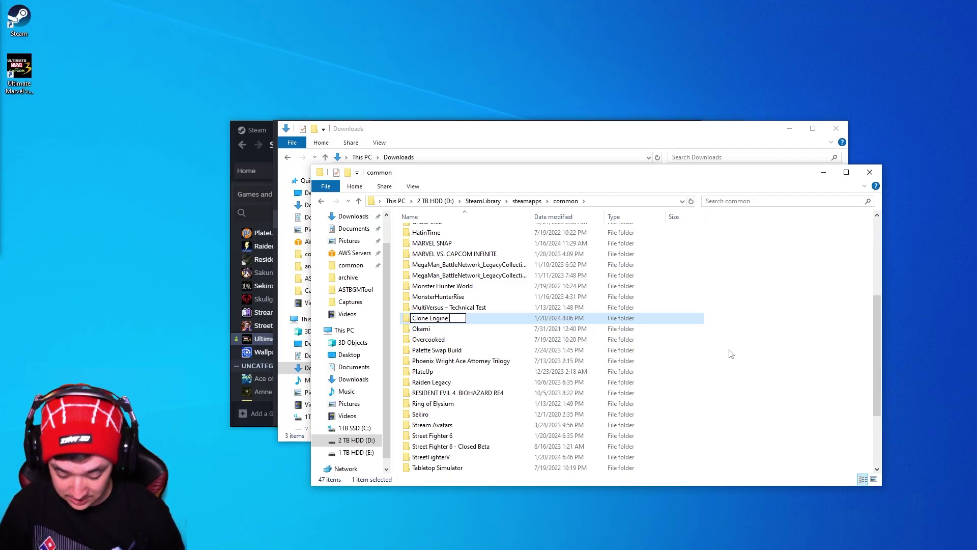
type("3")
key("Return")
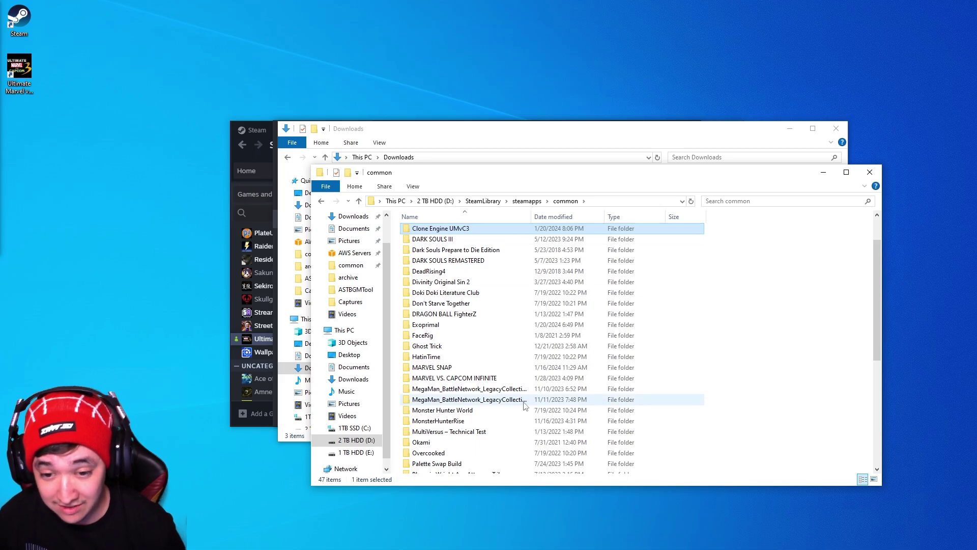
Copy the four files inside the ULTIMATE MARVEL VS. CAPCOM 3 folder
scroll(464, 402, "down", 6)
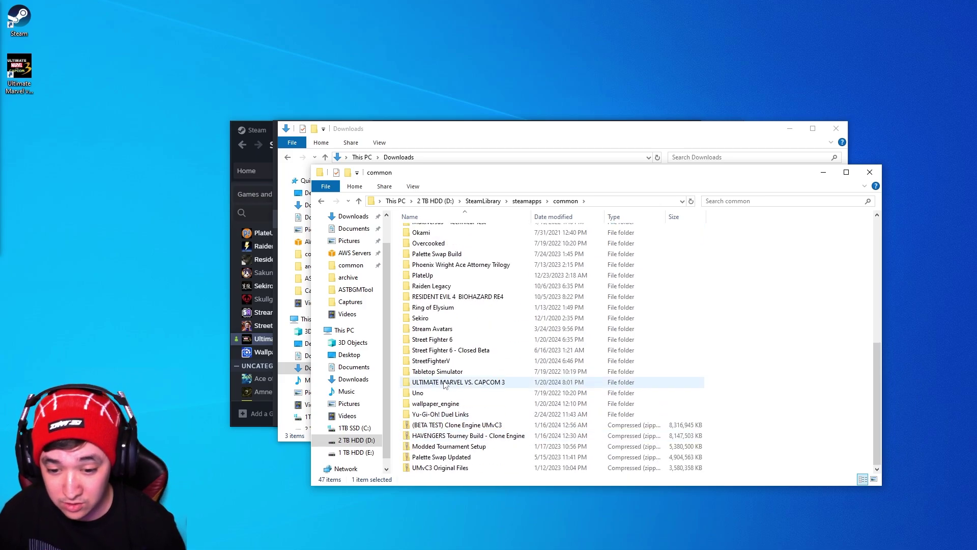
double_click(450, 383)
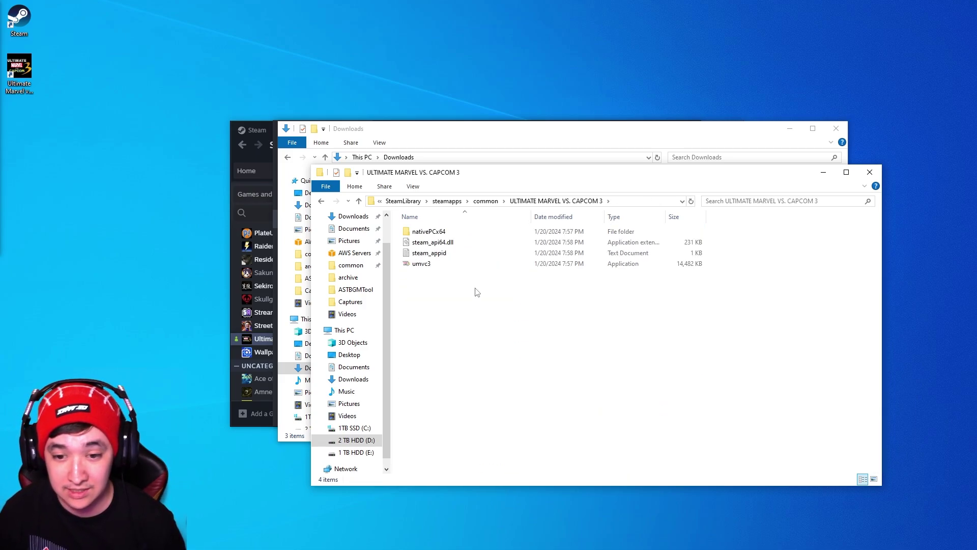
left_click_drag(477, 291, 415, 231)
right_click(415, 231)
left_click(440, 361)
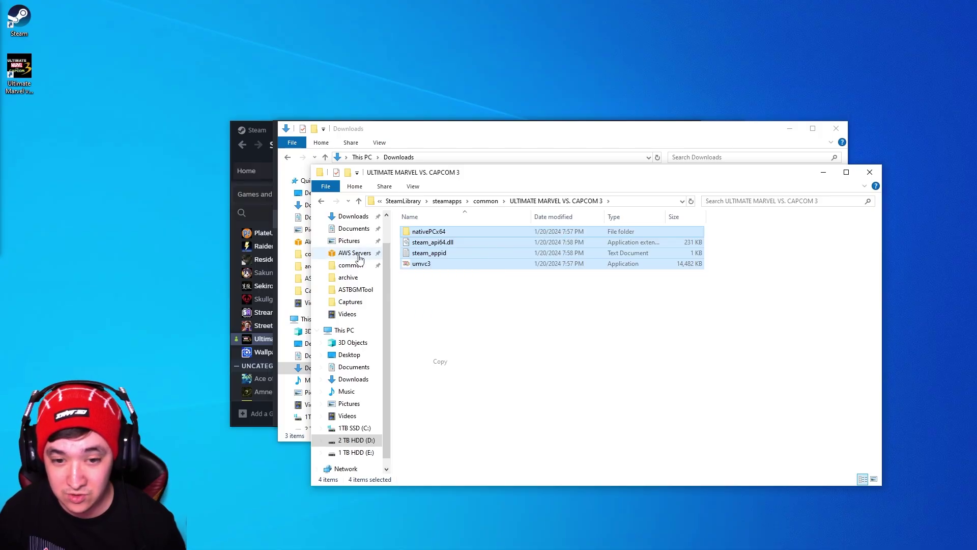
Paste the four game files into the new Clone Engine UMvC3 folder
left_click(321, 200)
scroll(448, 331, "up", 8)
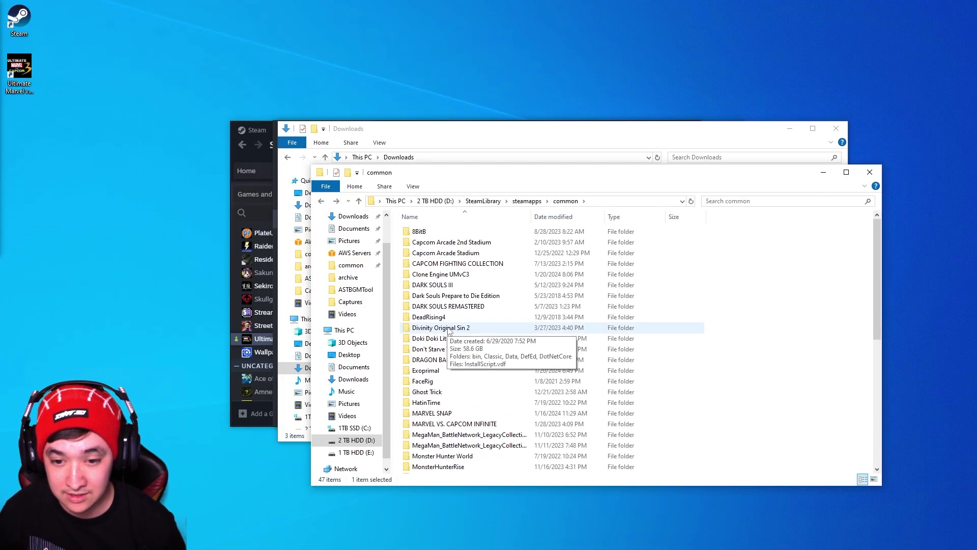
double_click(440, 274)
right_click(447, 289)
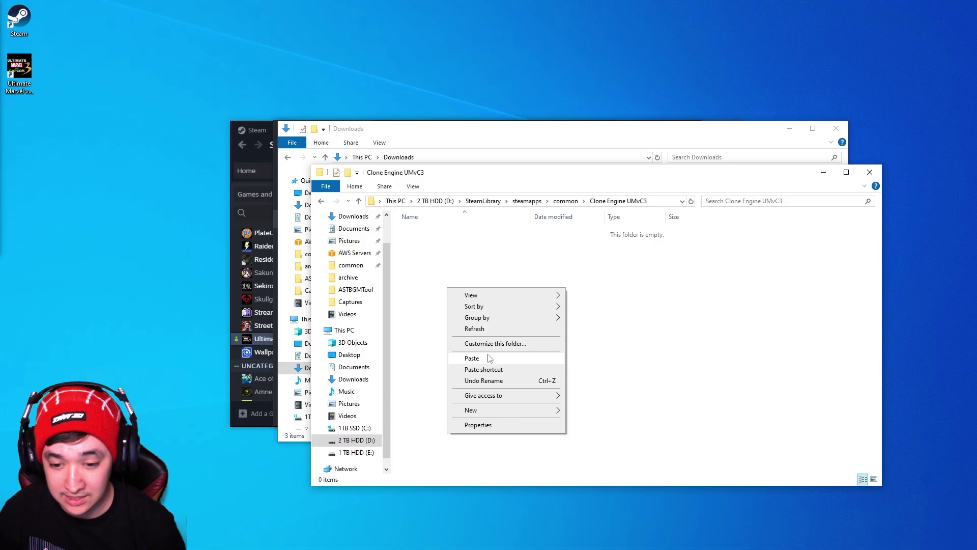
left_click(471, 358)
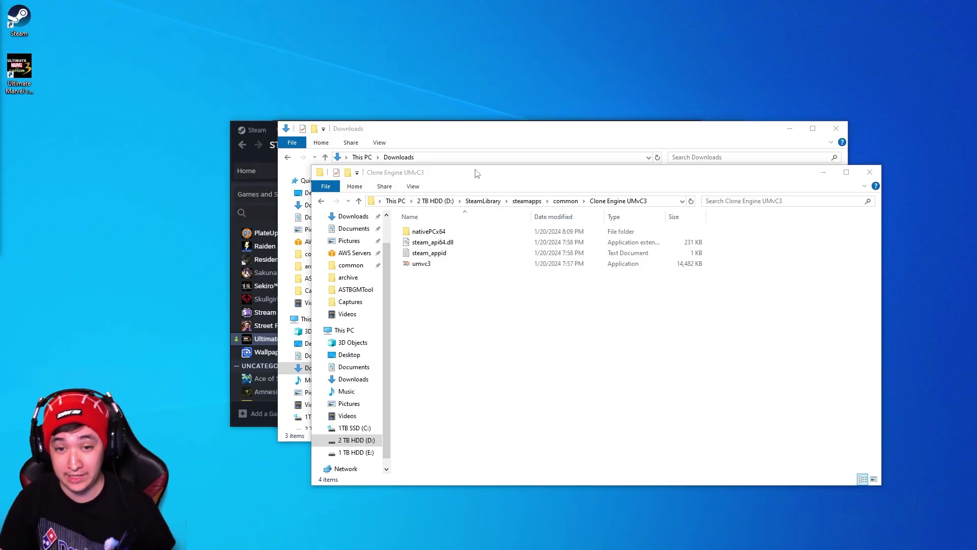
Drag all 11 files from Downloads\Clone Engine UMvC3 into the new game copy, replacing duplicates
left_click(469, 137)
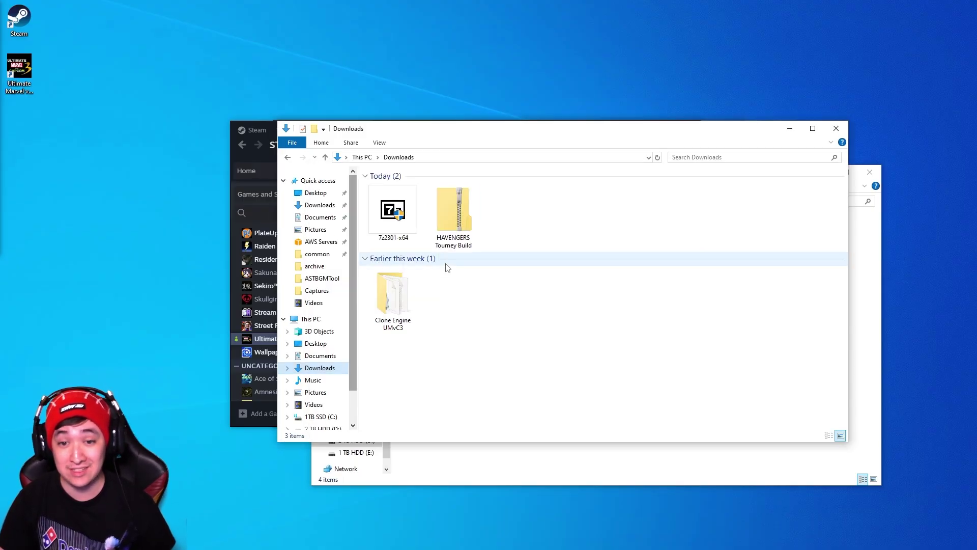
double_click(401, 306)
mouse_move(429, 332)
left_mouse_down()
mouse_move(397, 264)
mouse_move(395, 185)
left_mouse_up()
left_click_drag(455, 134, 347, 74)
mouse_move(326, 203)
left_mouse_down()
mouse_move(652, 425)
mouse_move(645, 446)
left_mouse_up()
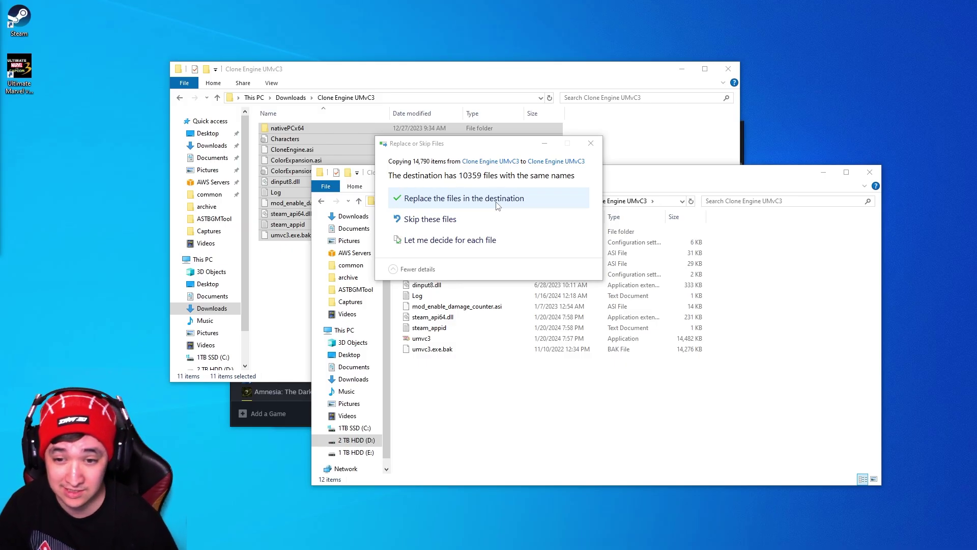
left_click(498, 204)
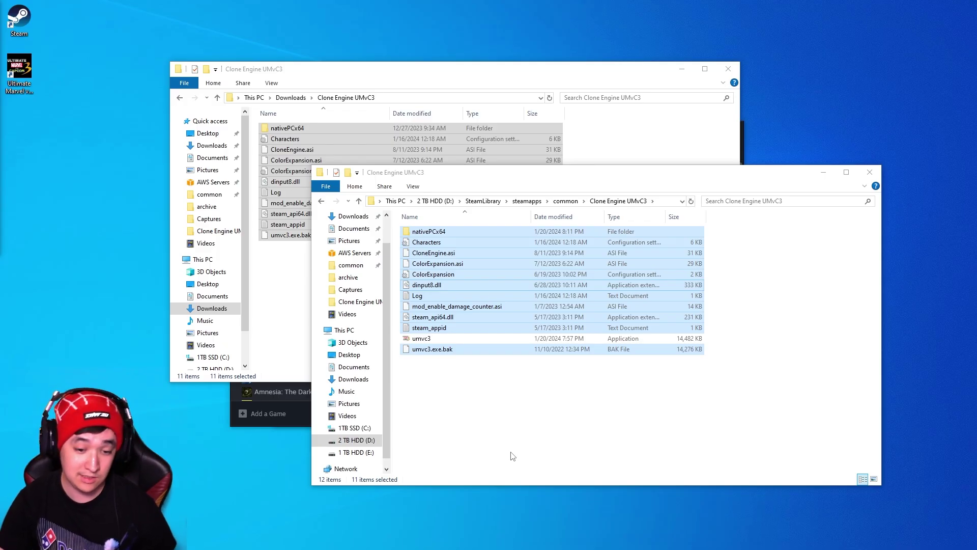
Add umvc3 from steamapps\common\Clone Engine UMvC3 to the Steam library as a non-Steam game
left_click(268, 428)
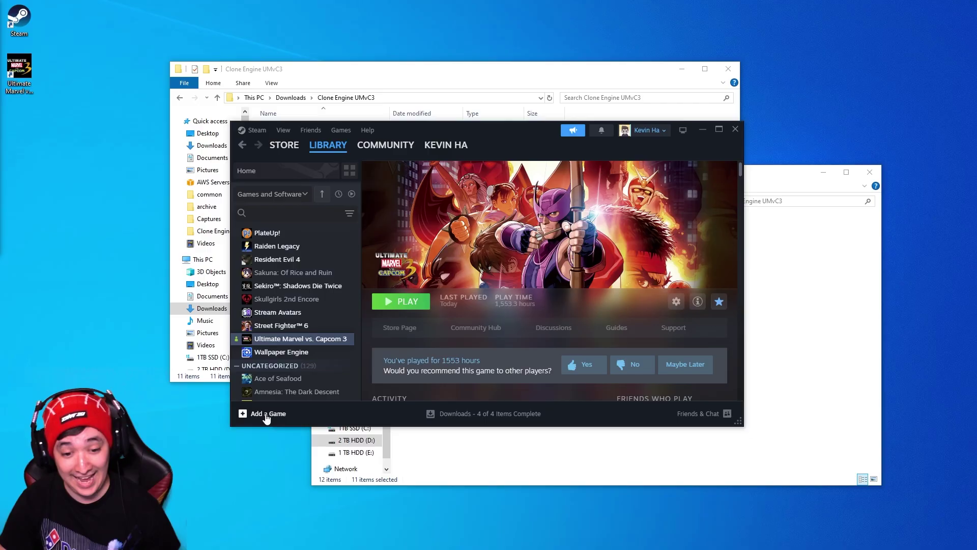
left_click(262, 414)
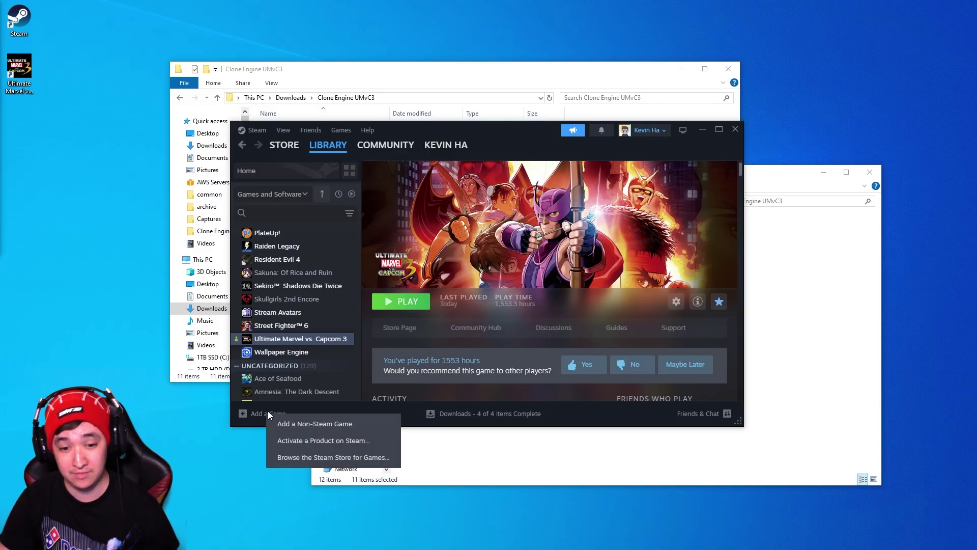
left_click(330, 424)
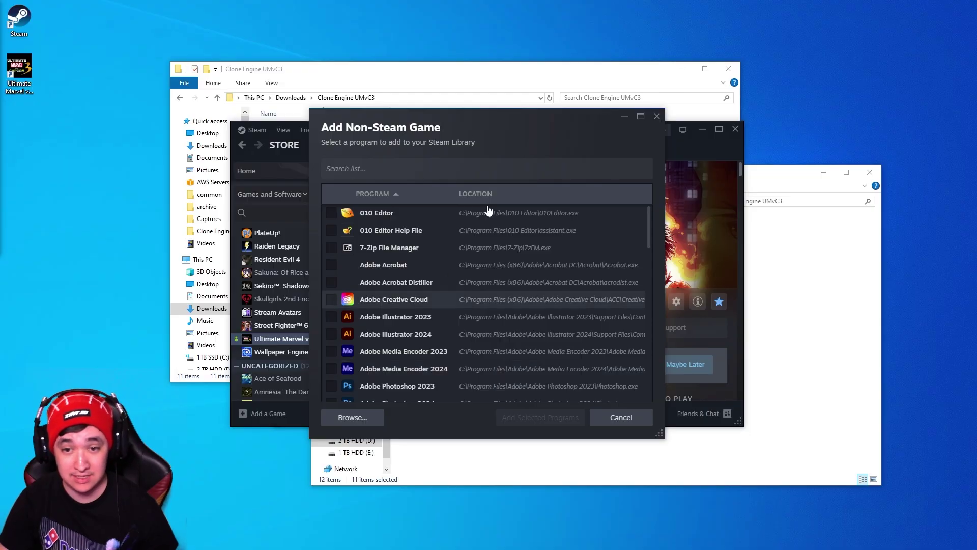
left_click(352, 419)
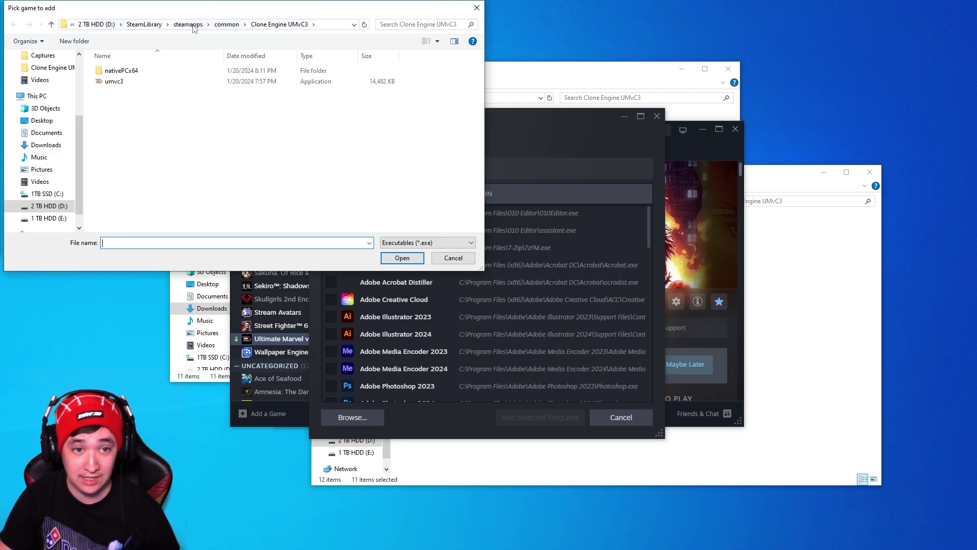
left_click(331, 27)
left_click(308, 24)
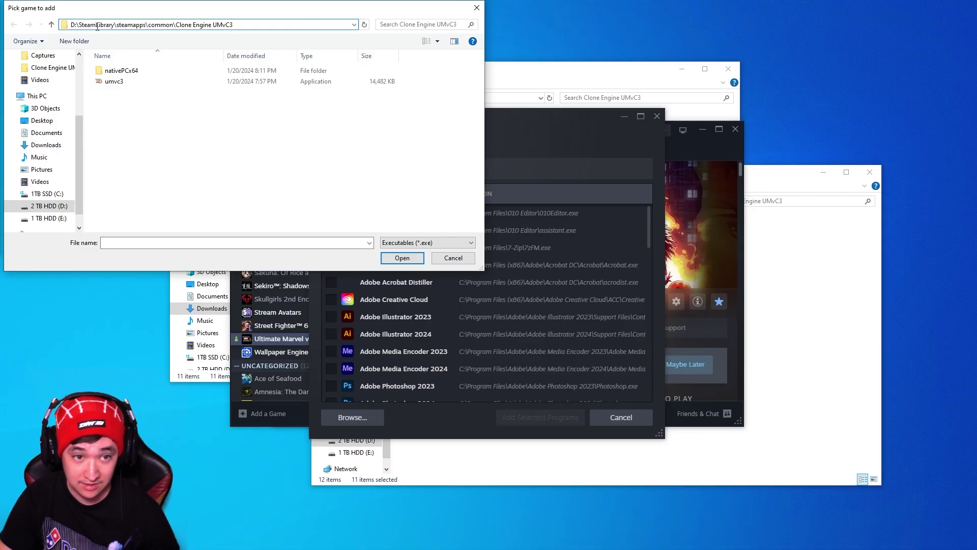
left_click(121, 82)
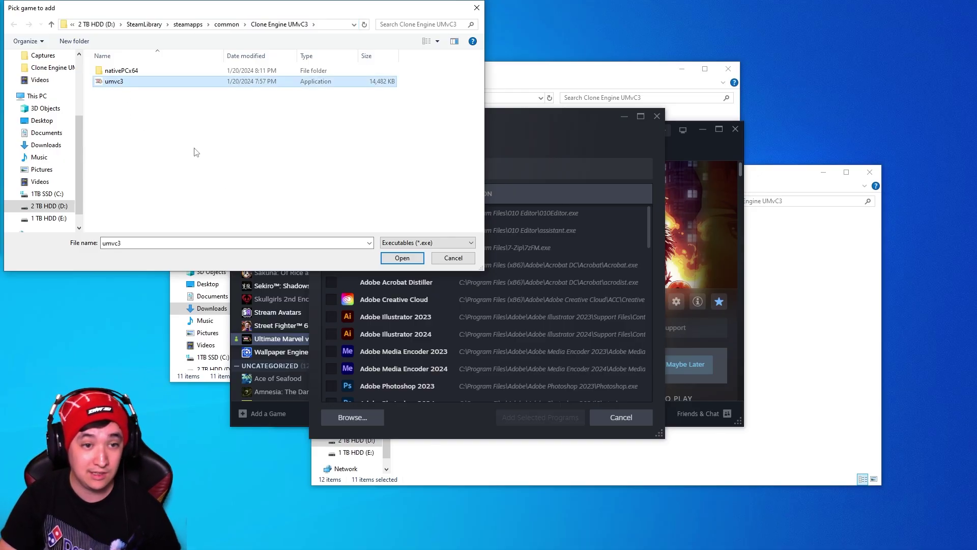
left_click(402, 259)
left_click(550, 419)
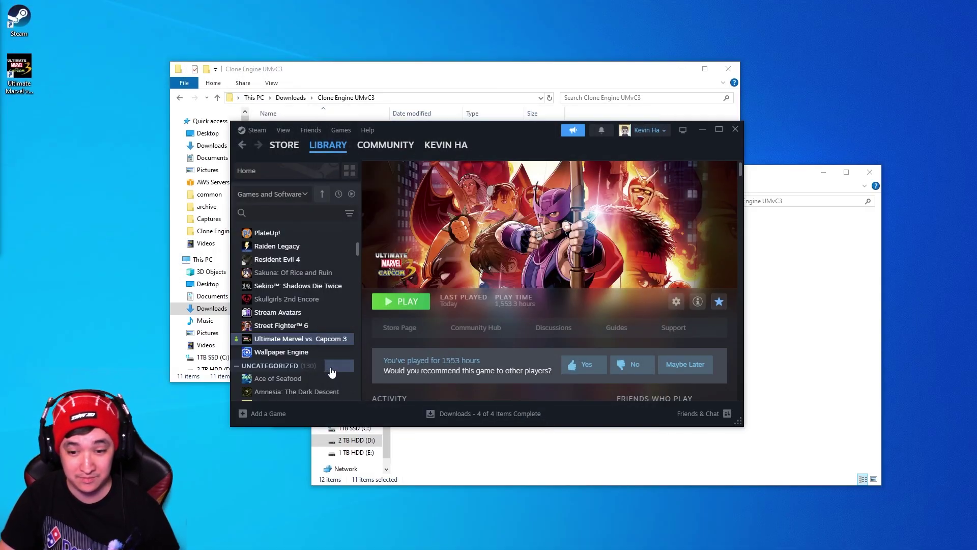
Rename the umvc3 Steam library entry to 'Clone Engine UMvC3' in its properties
scroll(330, 369, "down", 6)
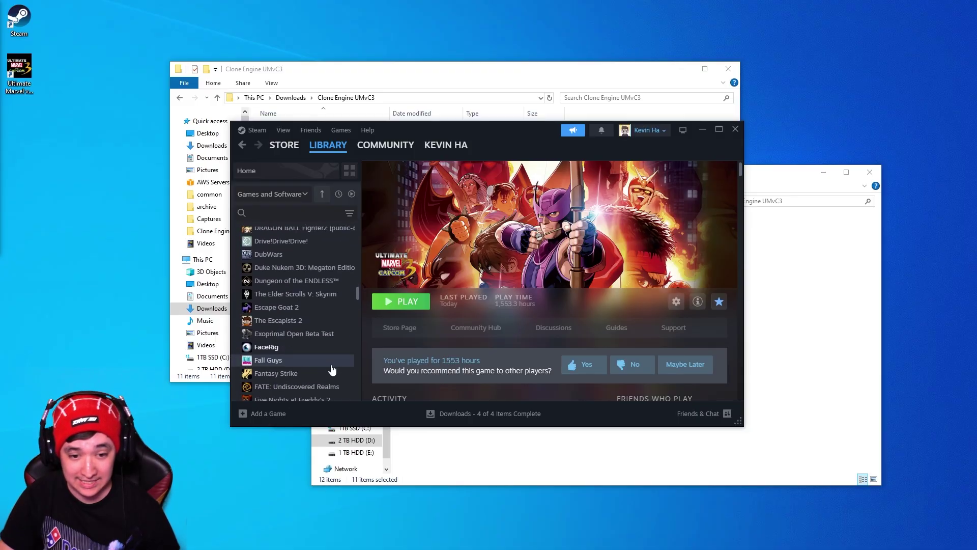
scroll(331, 367, "down", 10)
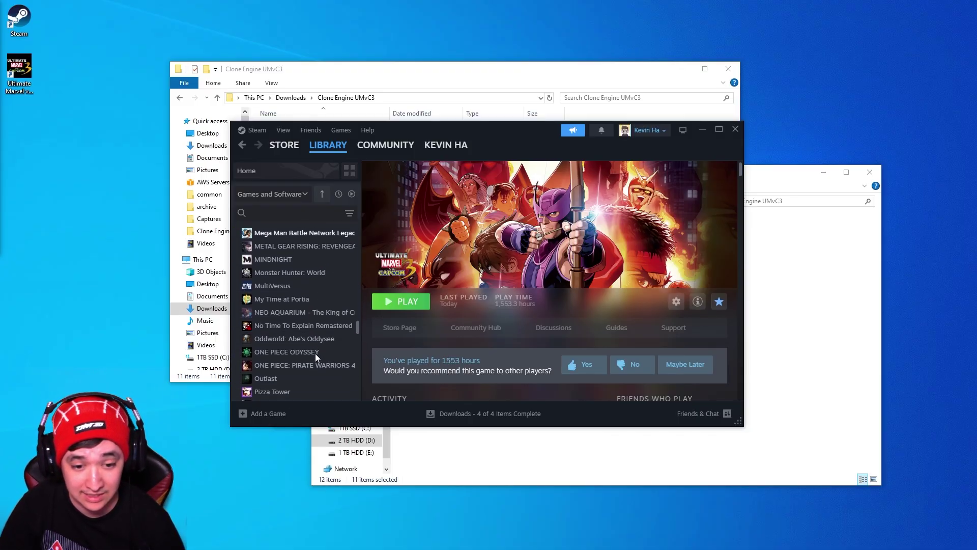
scroll(307, 352, "down", 8)
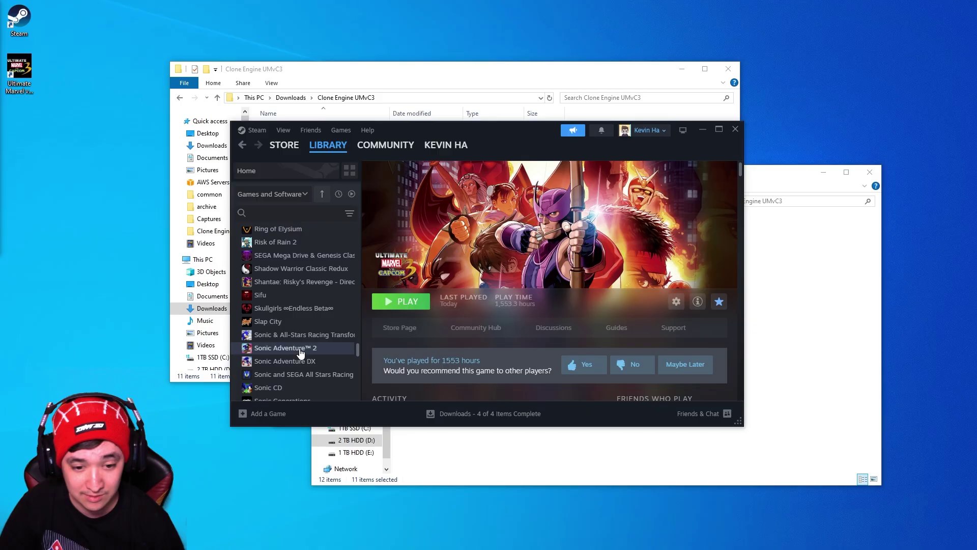
scroll(301, 352, "down", 10)
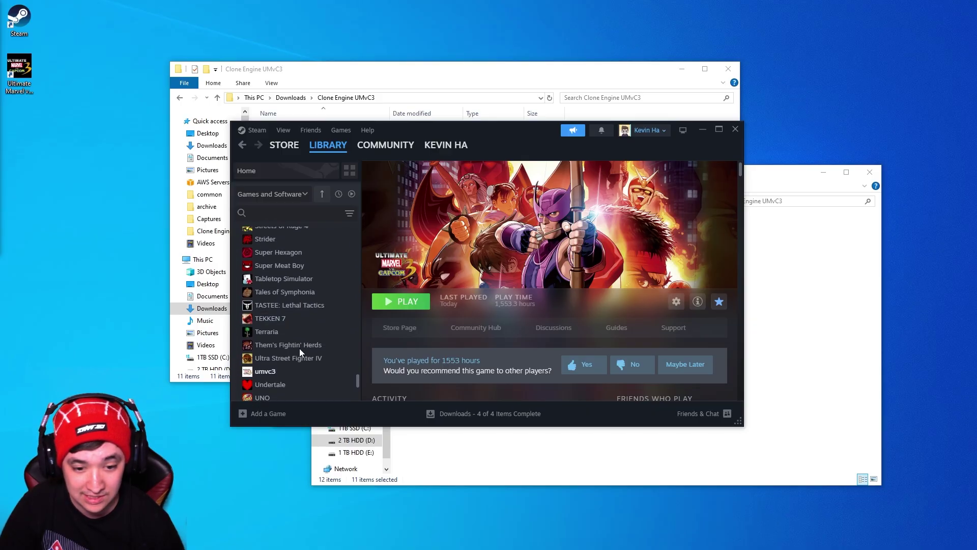
scroll(299, 351, "down", 1)
right_click(269, 351)
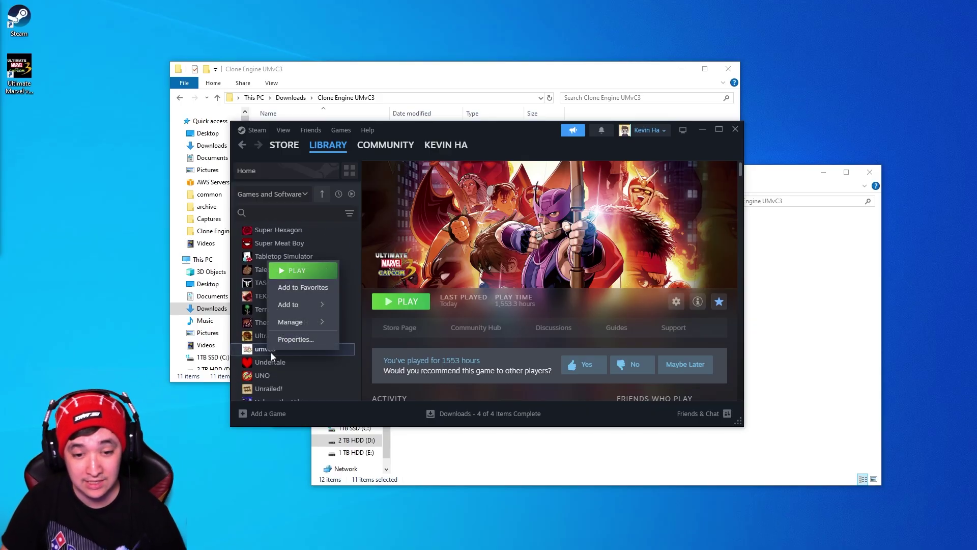
left_click(291, 338)
double_click(461, 186)
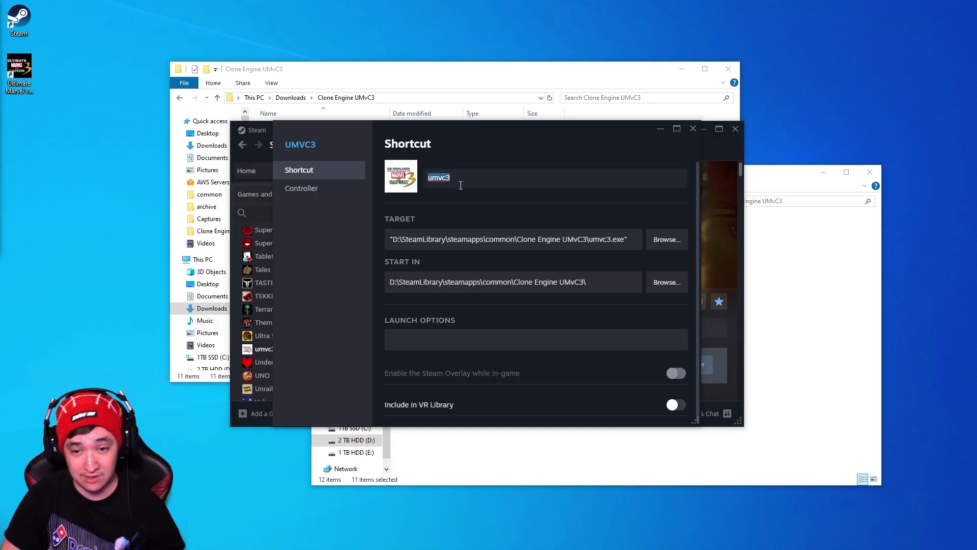
type("Clone Engine")
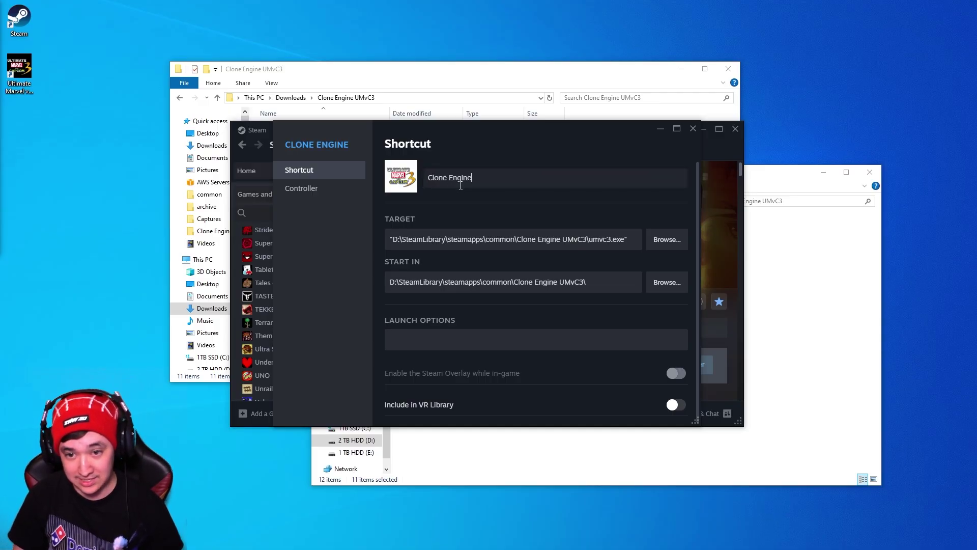
type(" UMvC3")
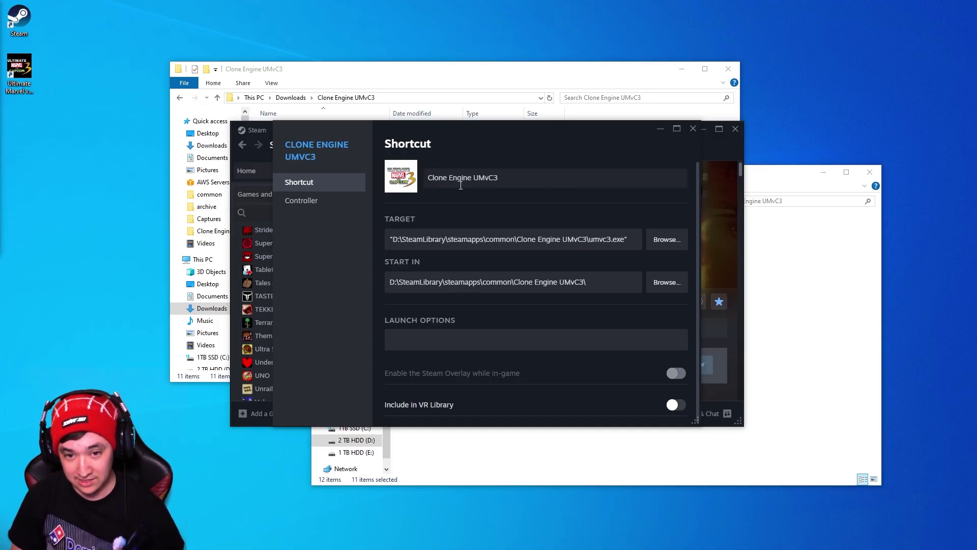
left_click(467, 212)
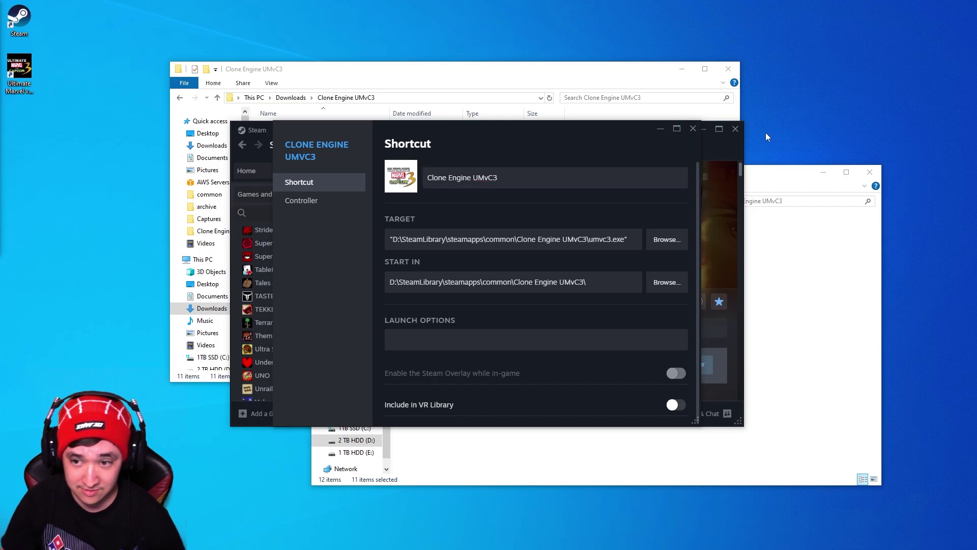
left_click(693, 129)
Favourite Clone Engine UMvC3 and add a desktop shortcut for it
scroll(301, 316, "down", 3)
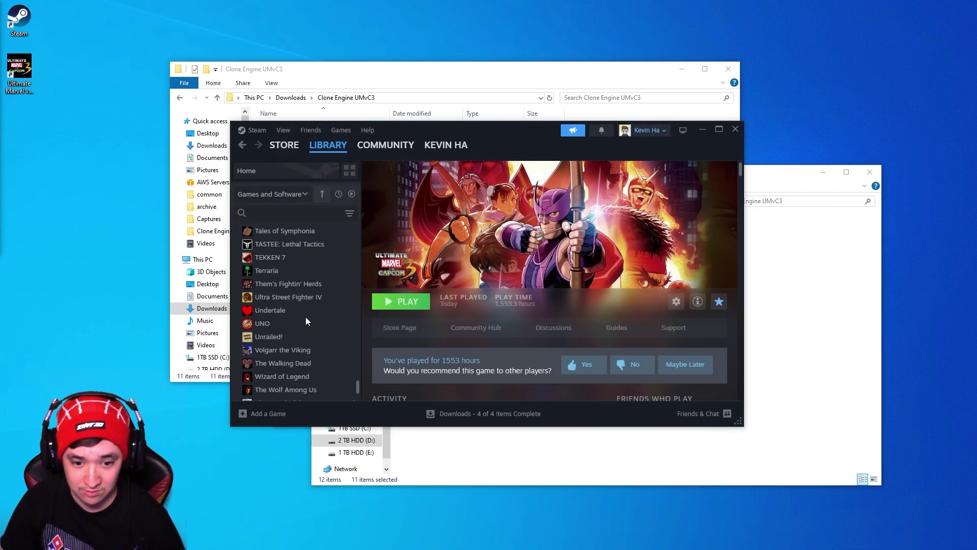
scroll(310, 317, "up", 15)
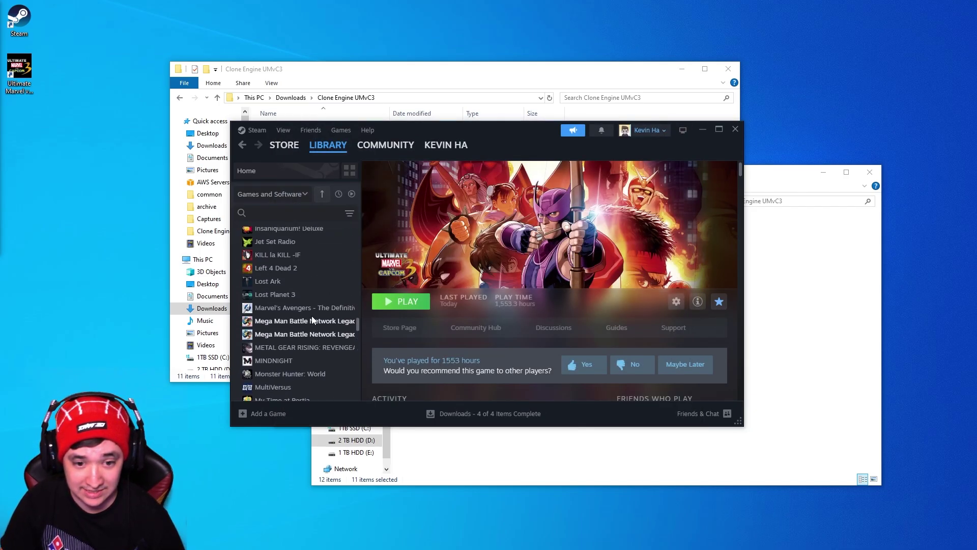
scroll(311, 319, "up", 10)
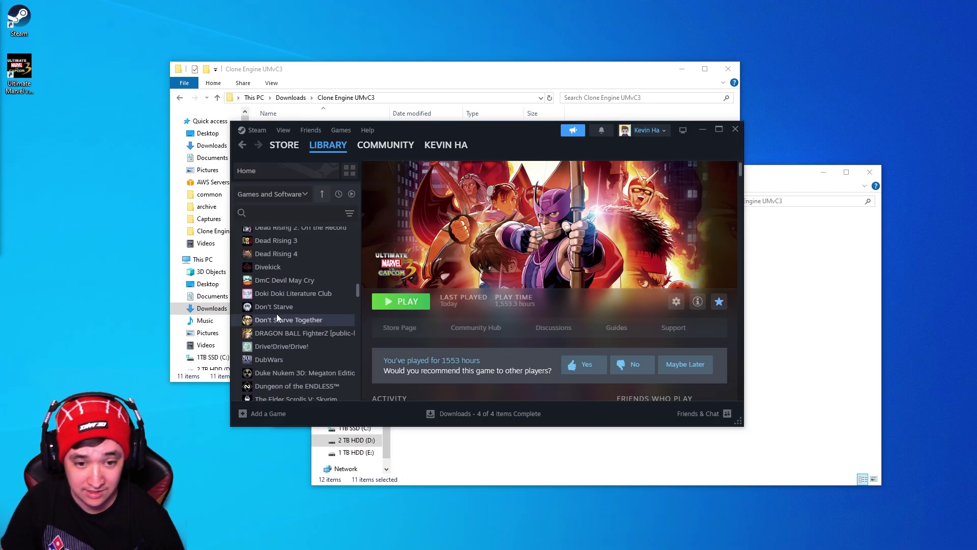
scroll(276, 307, "up", 5)
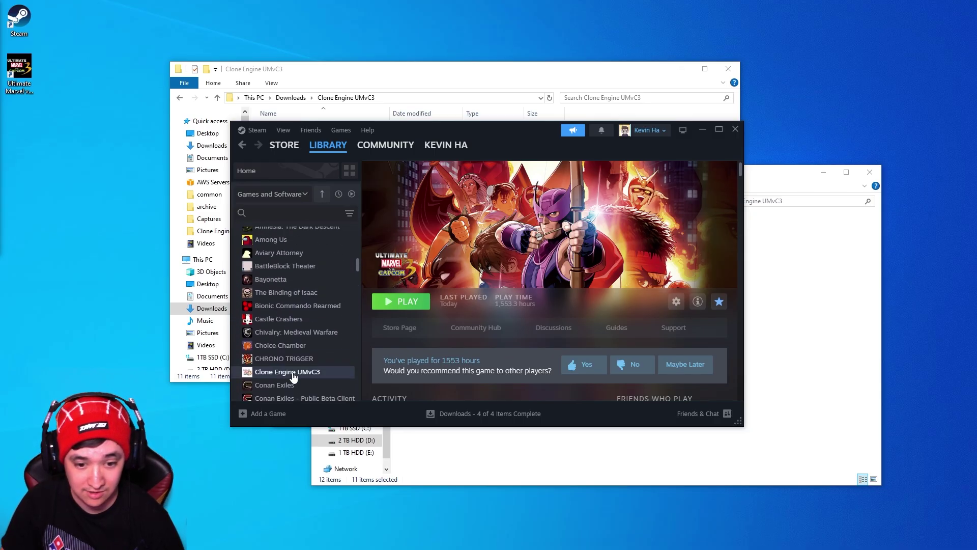
right_click(292, 371)
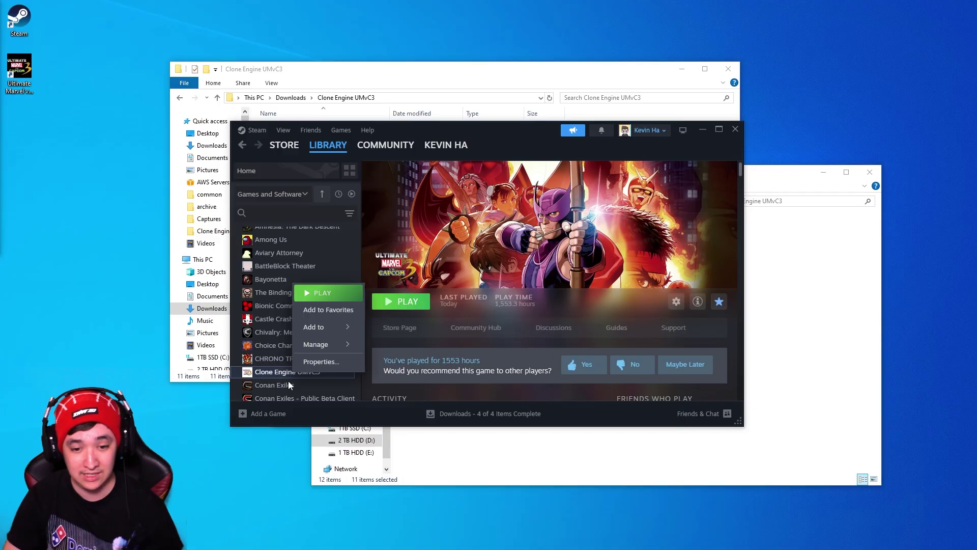
scroll(309, 360, "down", 6)
scroll(305, 336, "up", 3)
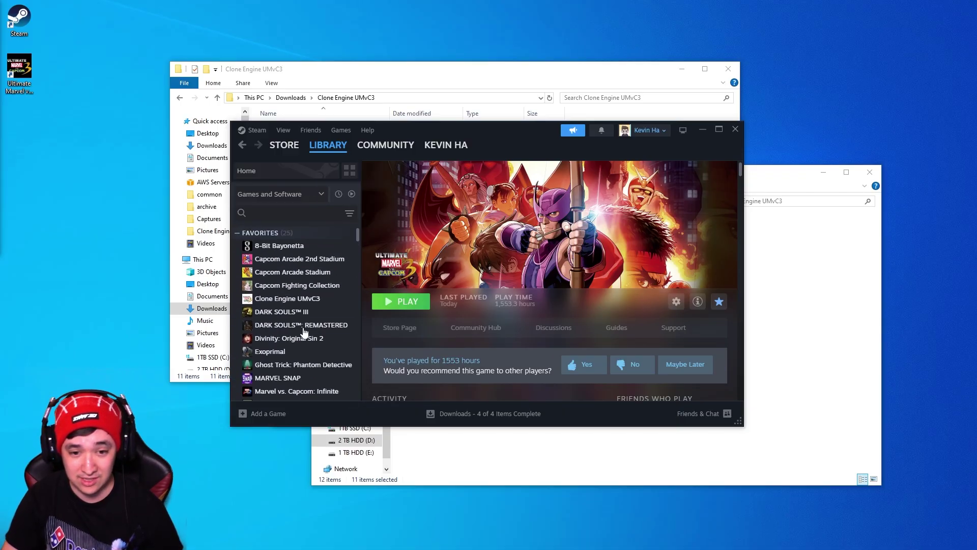
right_click(285, 301)
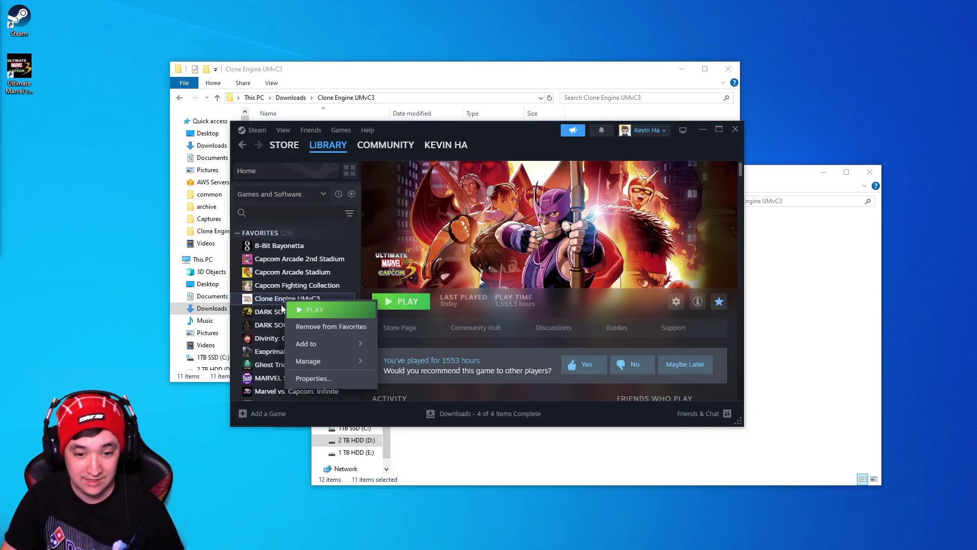
mouse_move(315, 361)
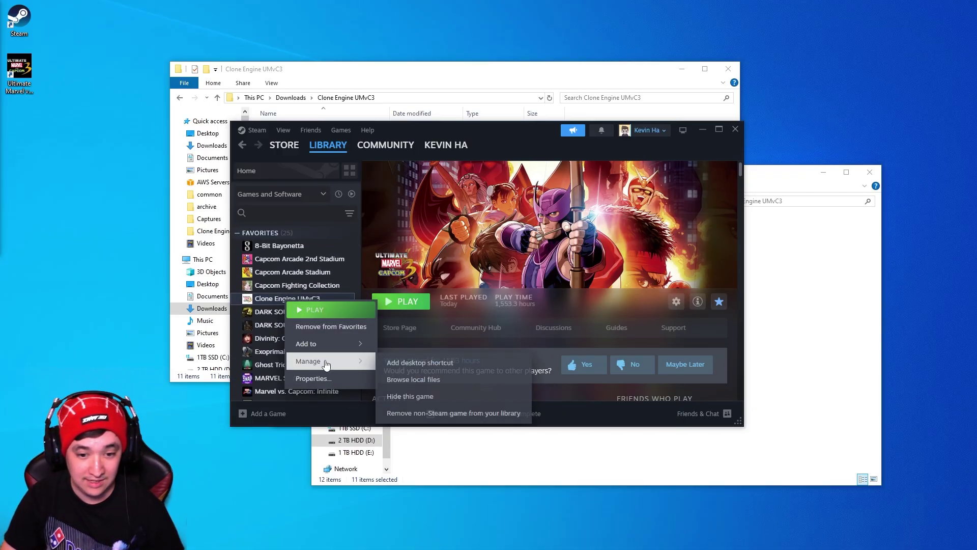
left_click(420, 364)
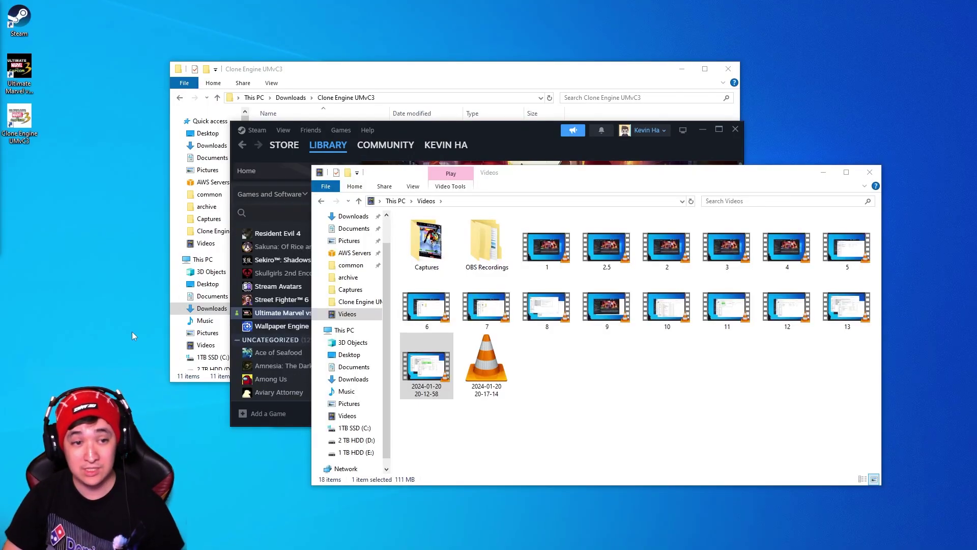
Launch Clone Engine UMvC3 from the desktop and enter Offline Mode Training
double_click(19, 122)
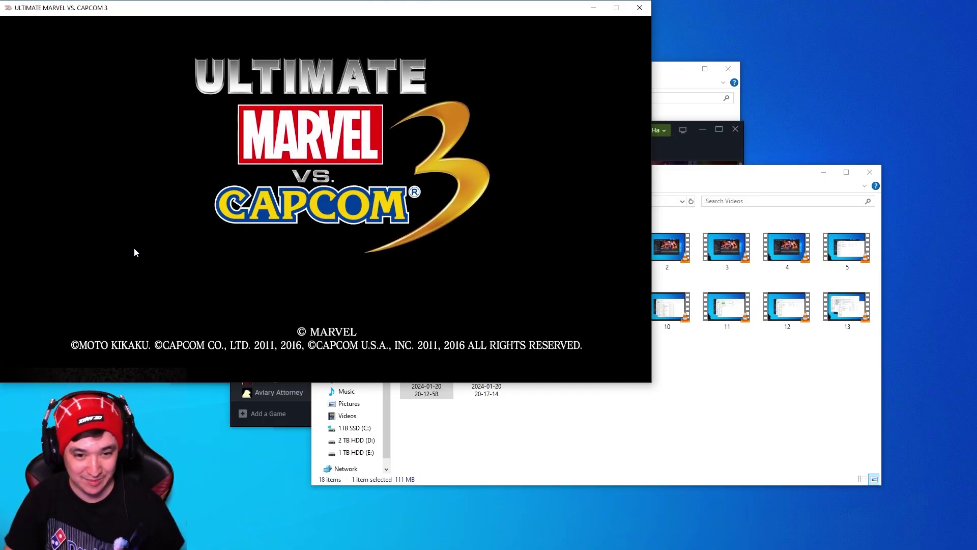
key("Return")
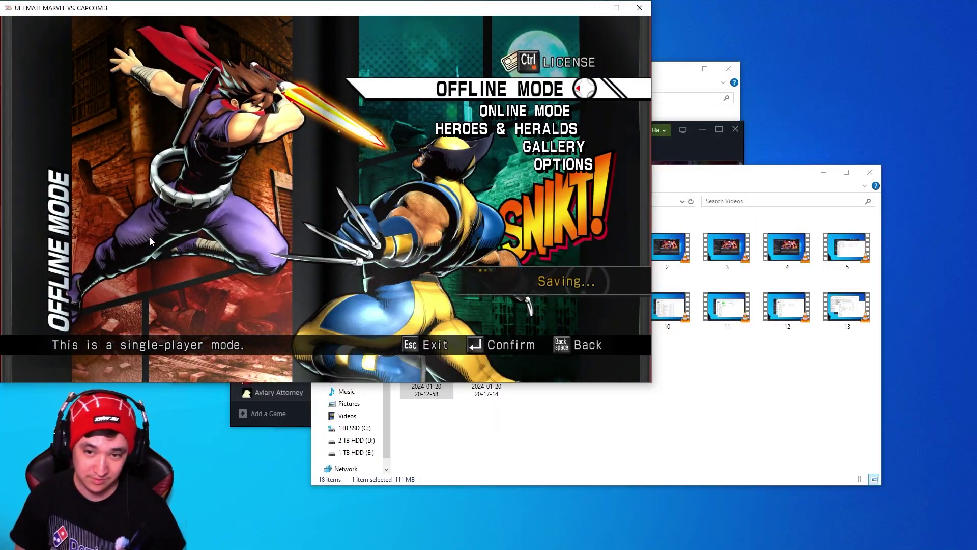
key("Return")
key("Down")
key("Down")
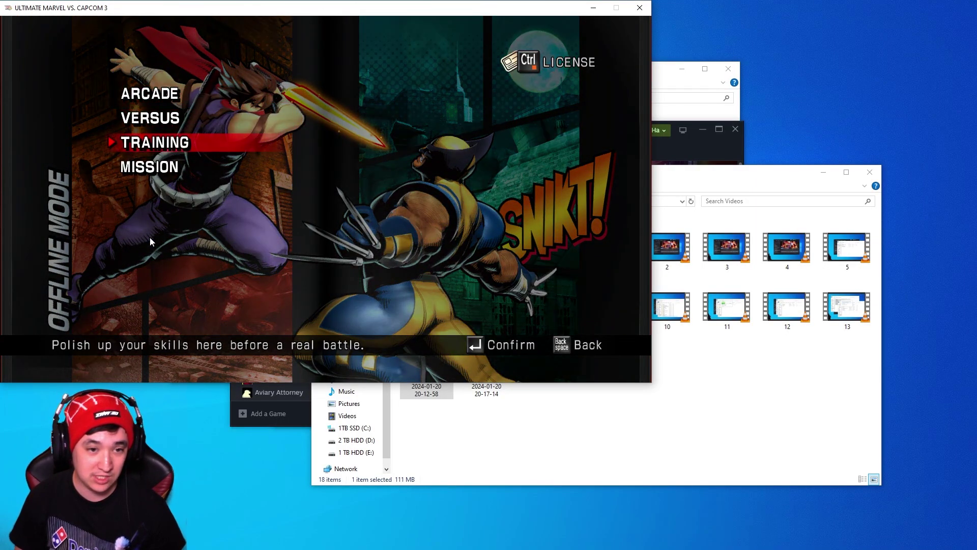
key("Return")
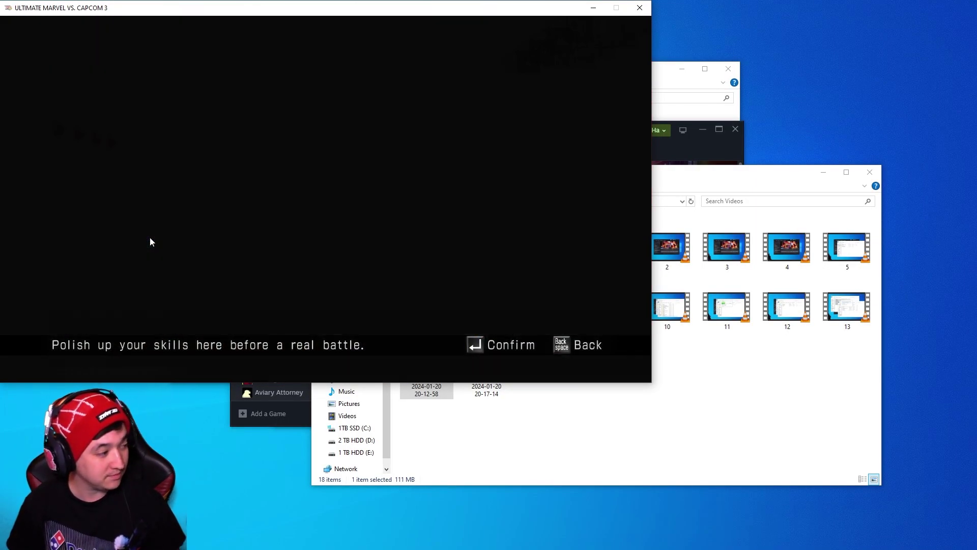
Browse the Capcom and Marvel fighters on character select, then exit the game to relaunch
key("Down")
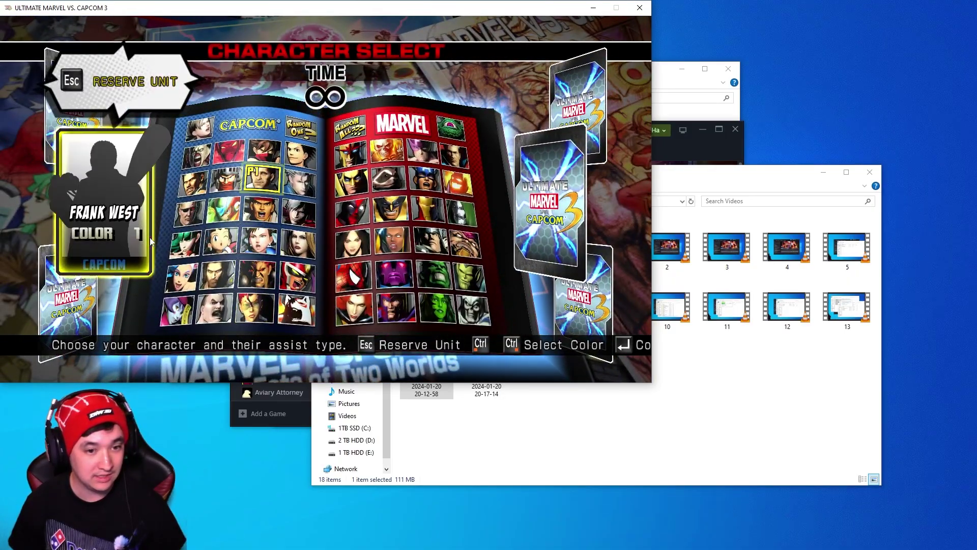
key("Left")
key("Right")
key("Right")
key("Right")
key("Right")
key("Right")
key("Right")
key("Left")
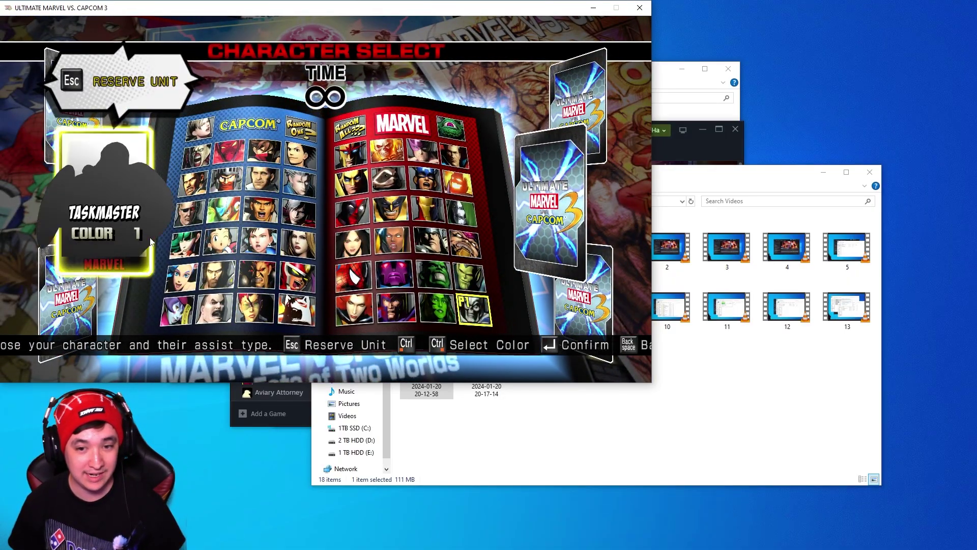
key("Up")
key("Up")
key("Up")
key("Up")
key("Up")
key("Left")
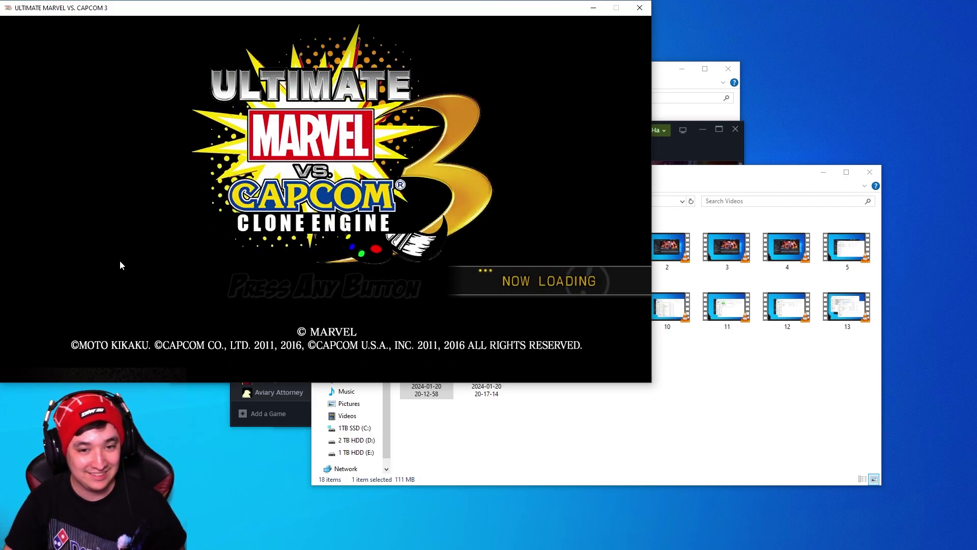
Get past the Clone Engine title screen and start Offline Mode Training
key("Return")
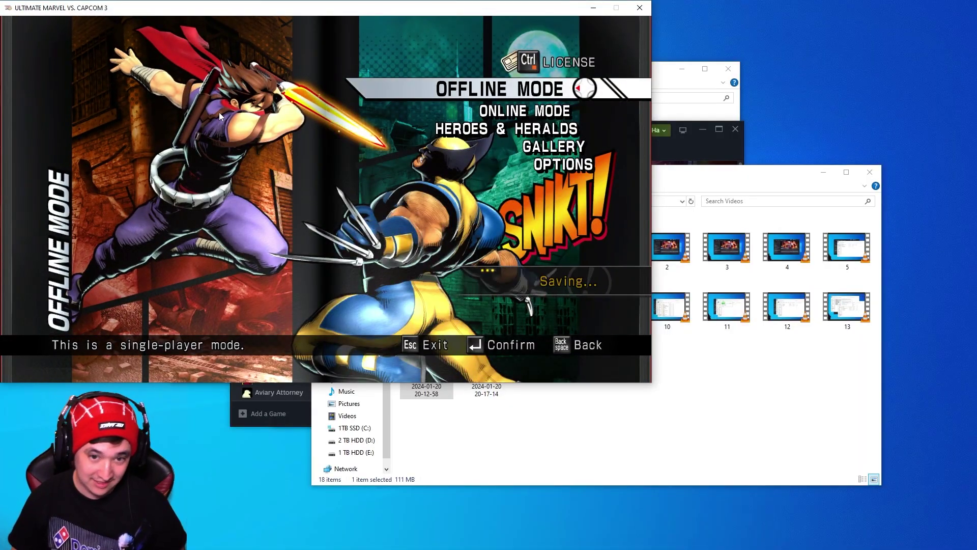
key("Return")
key("Down")
key("Down")
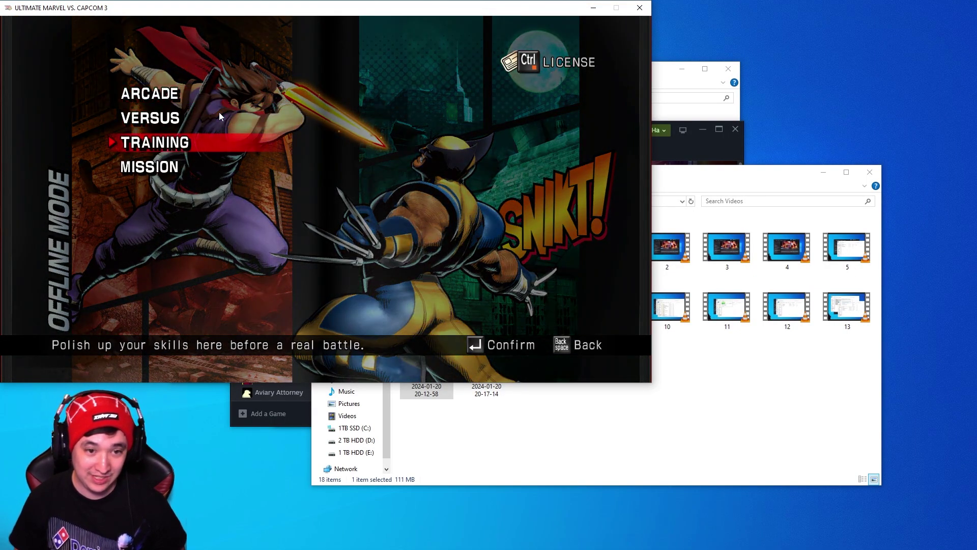
key("Return")
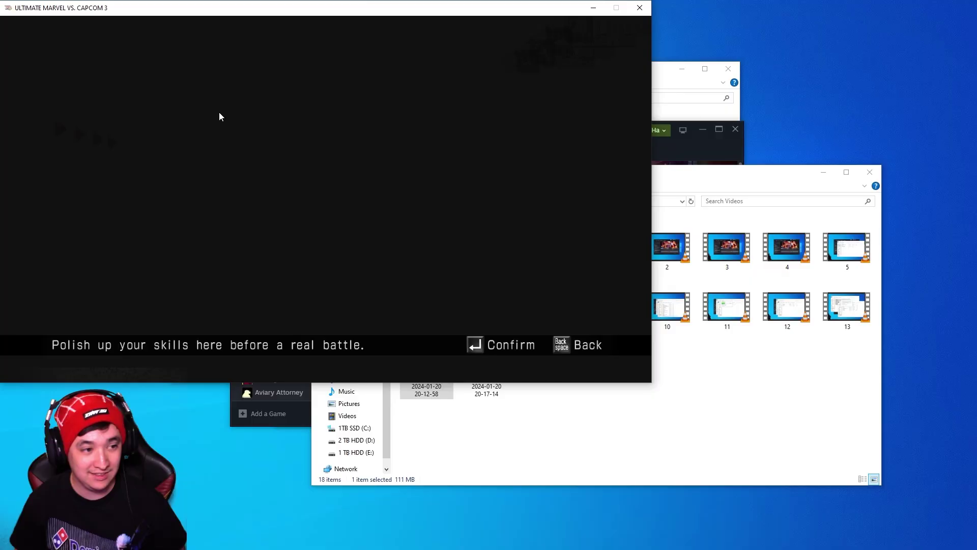
Browse the modded roster past C.Viper and Hsien-Ko up to Jill at the top-left
key("Down")
key("Down")
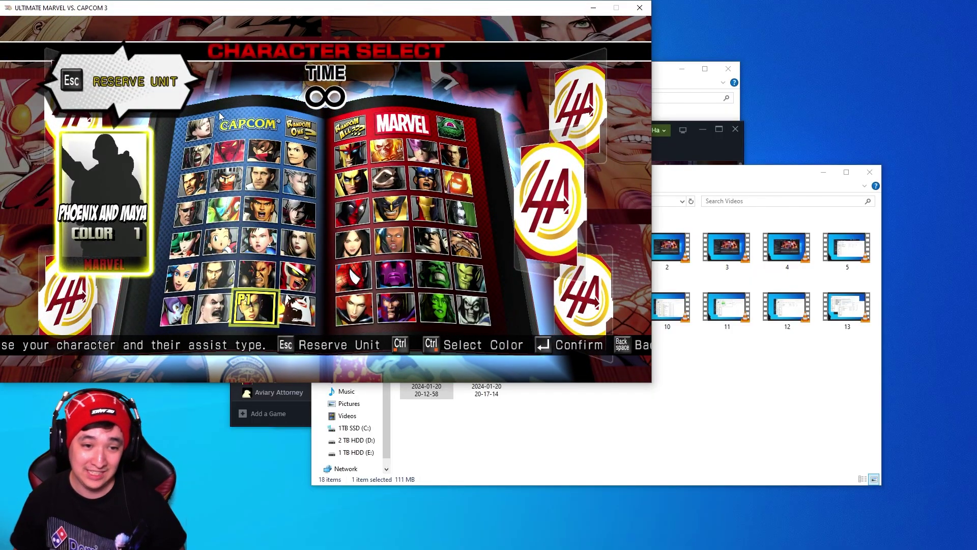
key("Right")
key("Right")
key("Up")
key("Up")
key("Up")
key("Up")
key("Up")
key("Up")
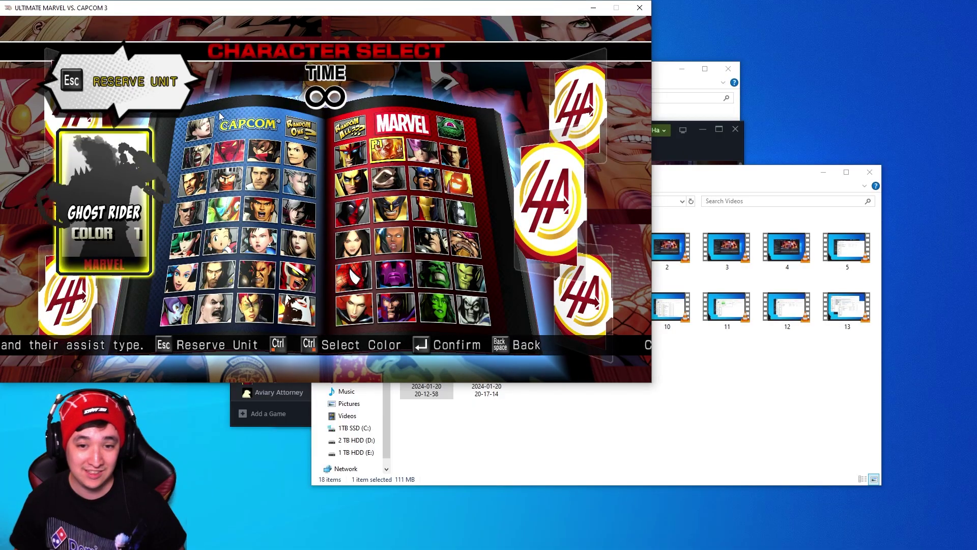
key("Left")
key("Left")
key("Down")
key("Down")
key("Down")
key("Down")
key("Down")
key("Down")
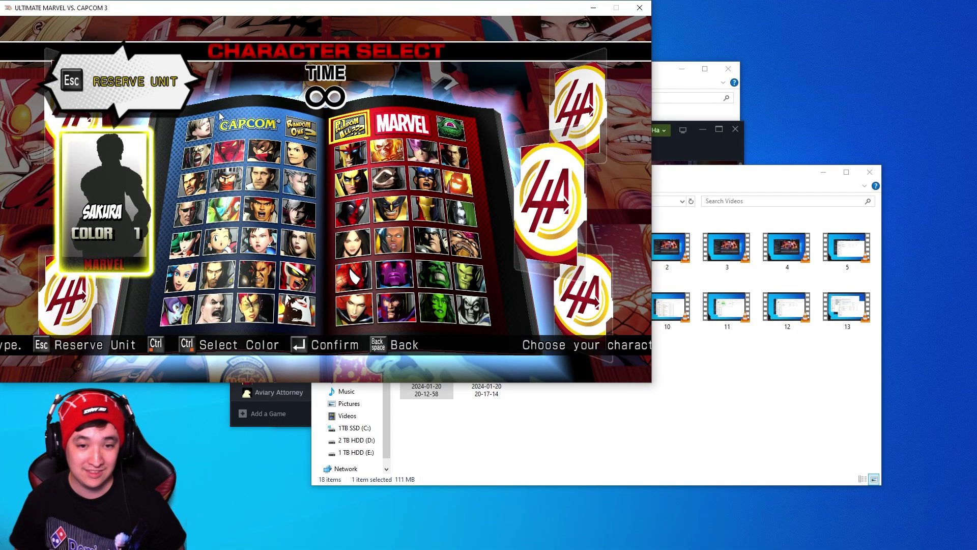
key("Up")
key("Up")
key("Up")
key("Up")
key("Up")
key("Up")
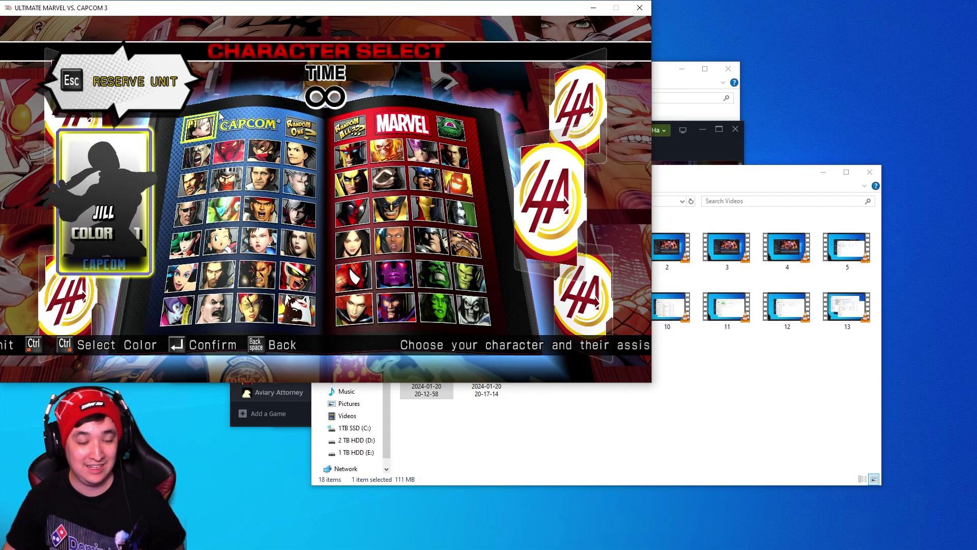